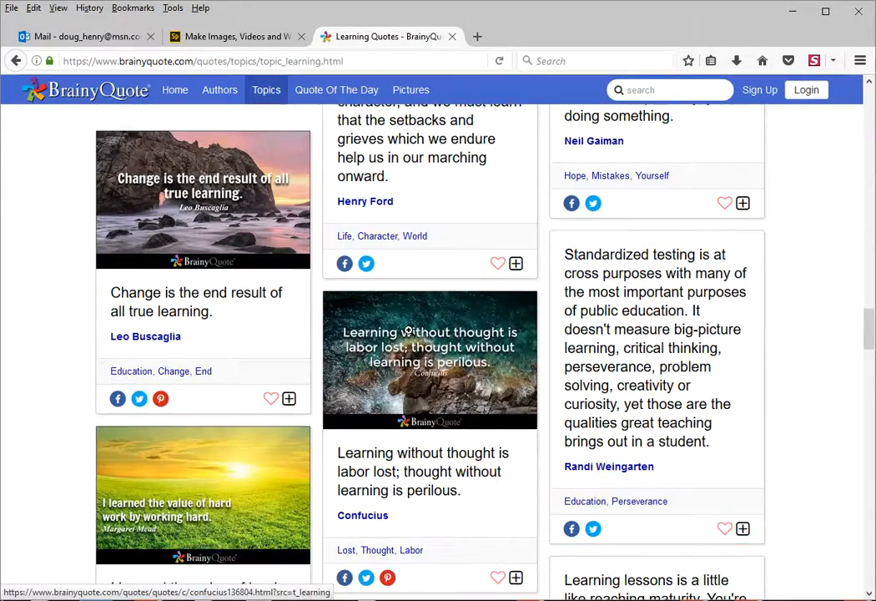
- Look back through the BrainyQuote learning quotes for one that suits the post
scroll(408, 330, "up", 3)
scroll(409, 335, "up", 4)
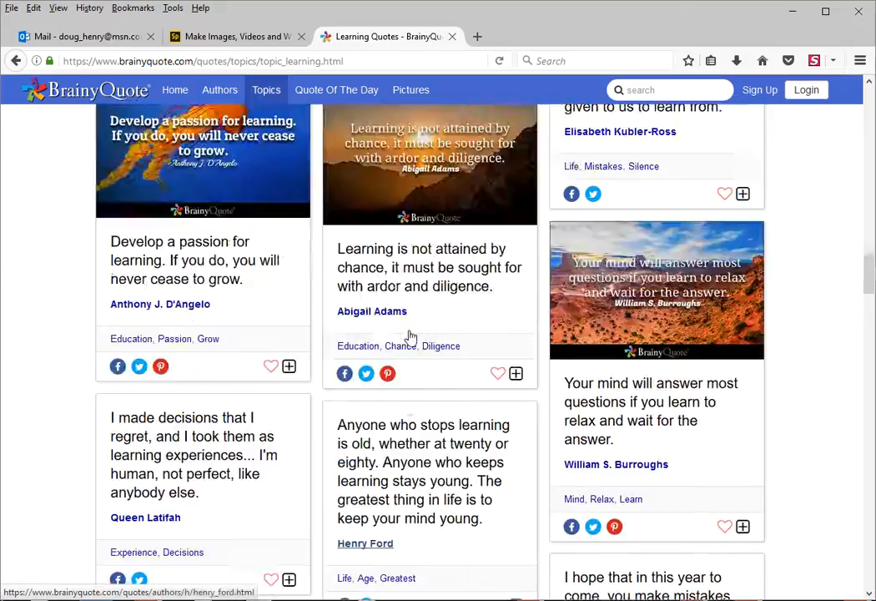
scroll(409, 334, "up", 3)
scroll(408, 333, "up", 1)
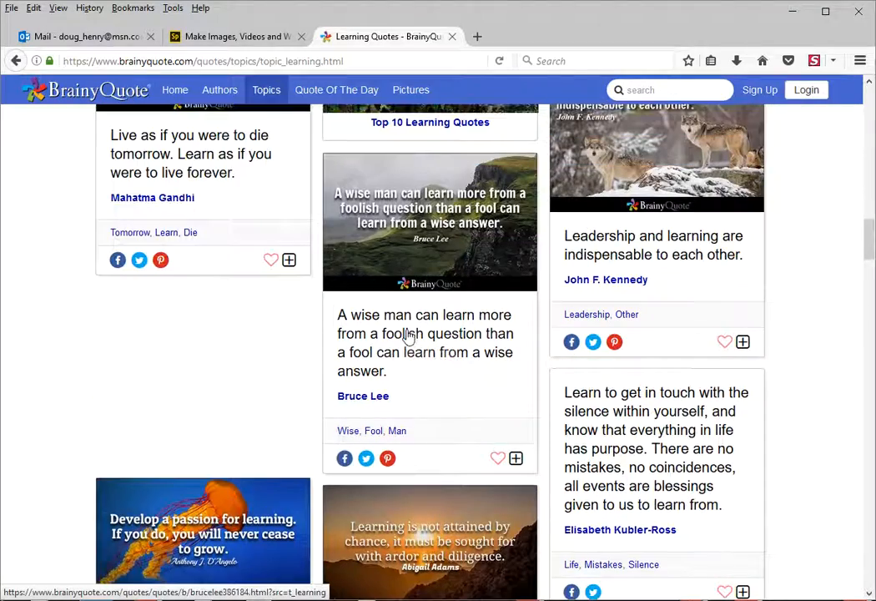
scroll(408, 334, "up", 2)
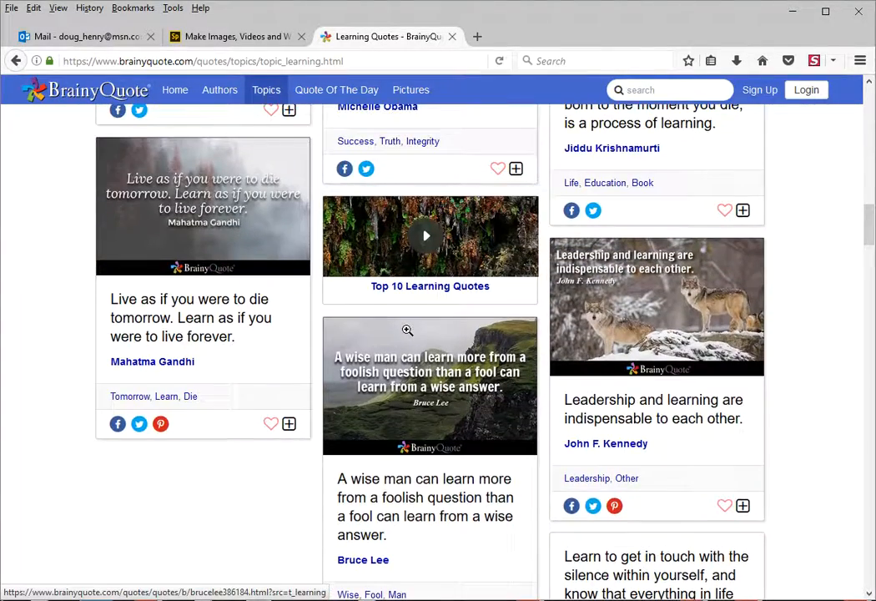
scroll(407, 332, "up", 5)
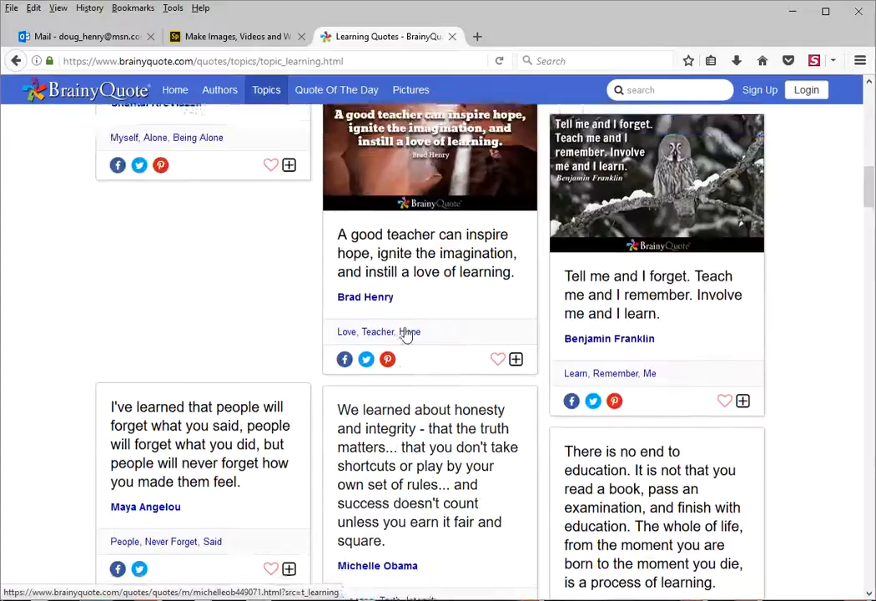
scroll(407, 332, "up", 5)
scroll(403, 332, "up", 7)
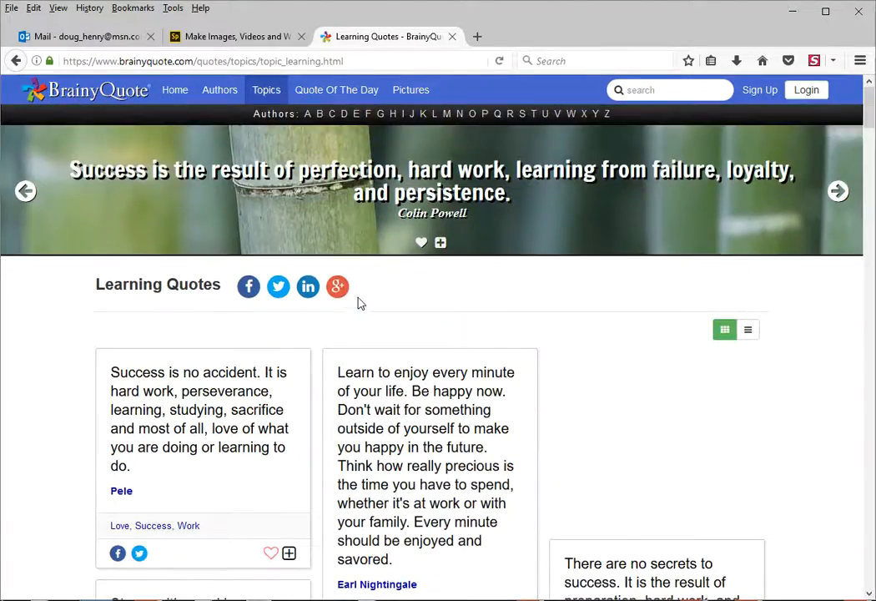
scroll(361, 308, "down", 1)
- Search Google for "quotes about learning einstein" and open BrainyQuote's Albert Einstein Quotes page
left_click(16, 61)
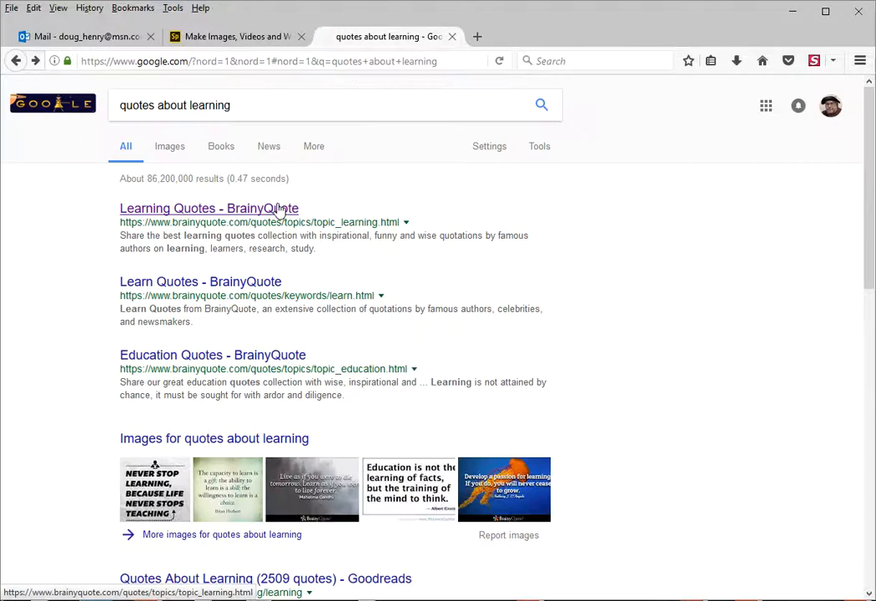
left_click(250, 106)
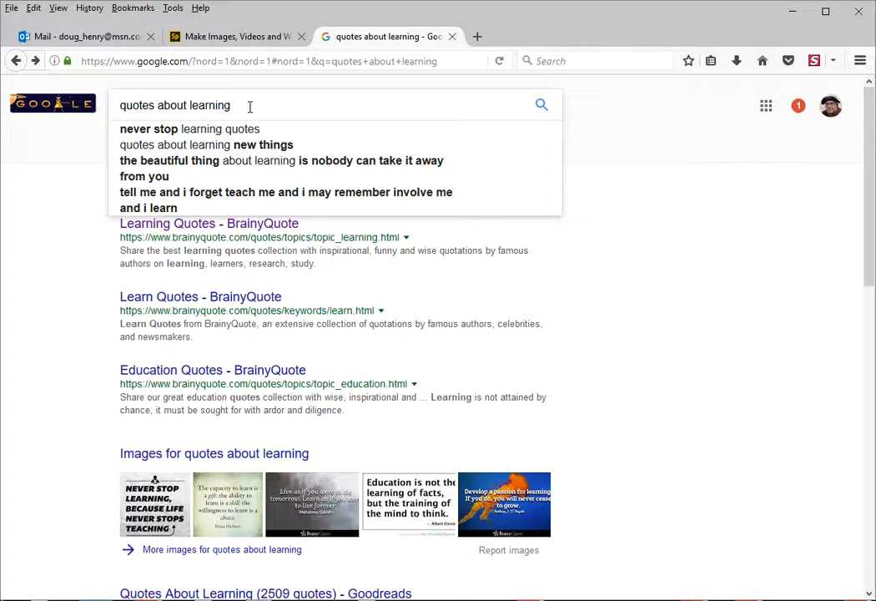
type("einstein")
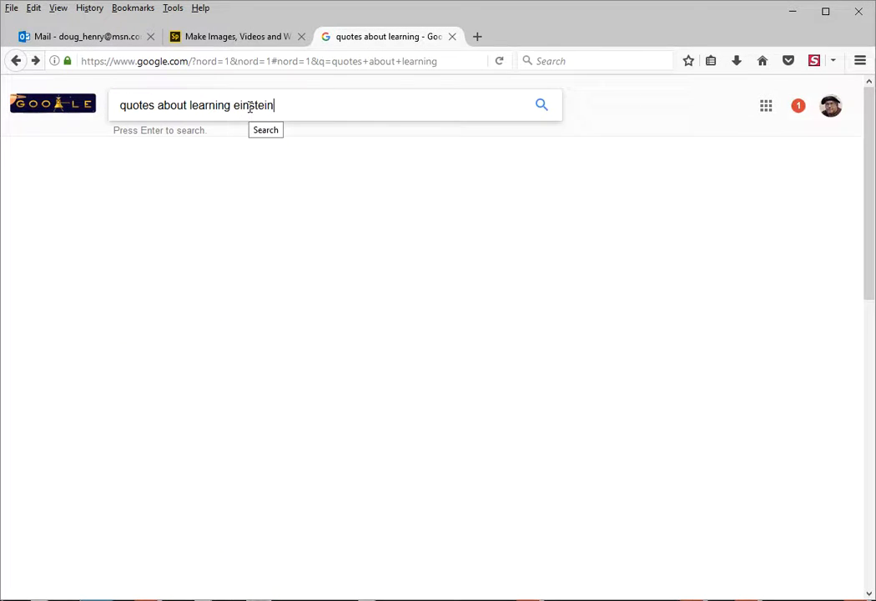
key("Return")
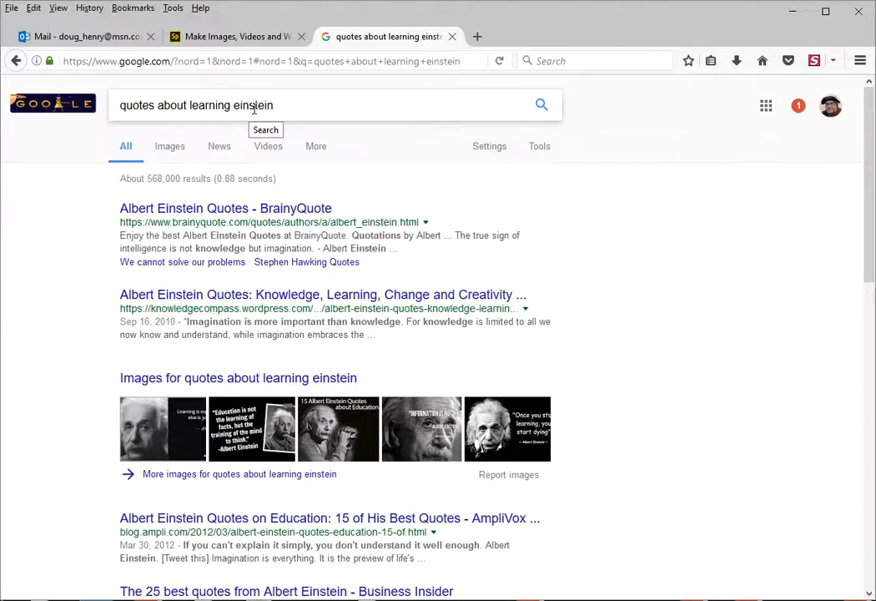
left_click(228, 208)
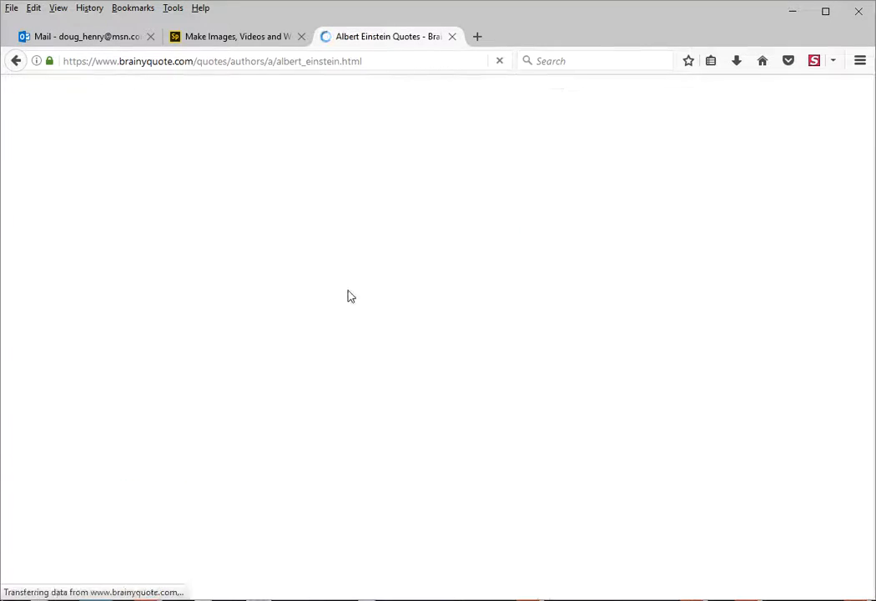
- Copy the Einstein quote "Education is what remains after one has forgotten what one has learned in school." together with its author name
scroll(338, 346, "down", 3)
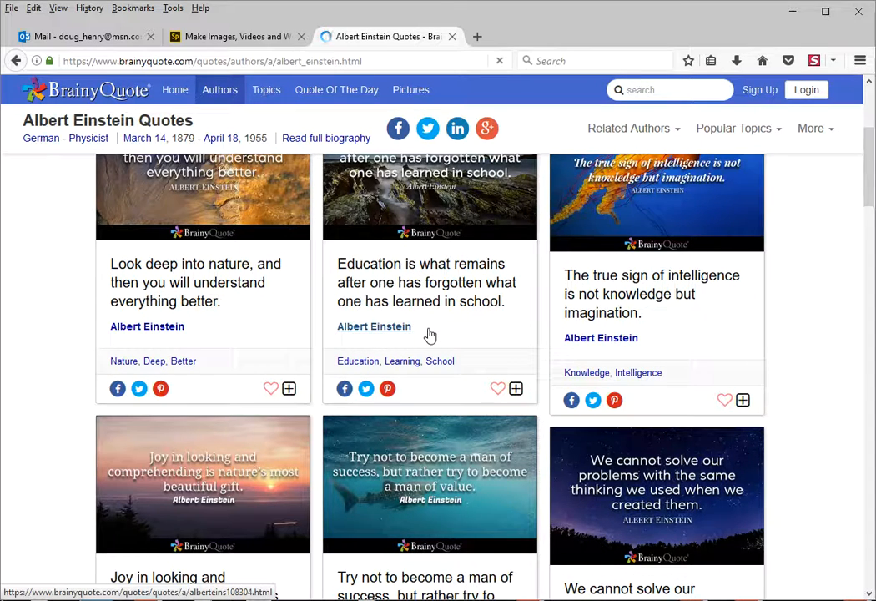
left_click(342, 262)
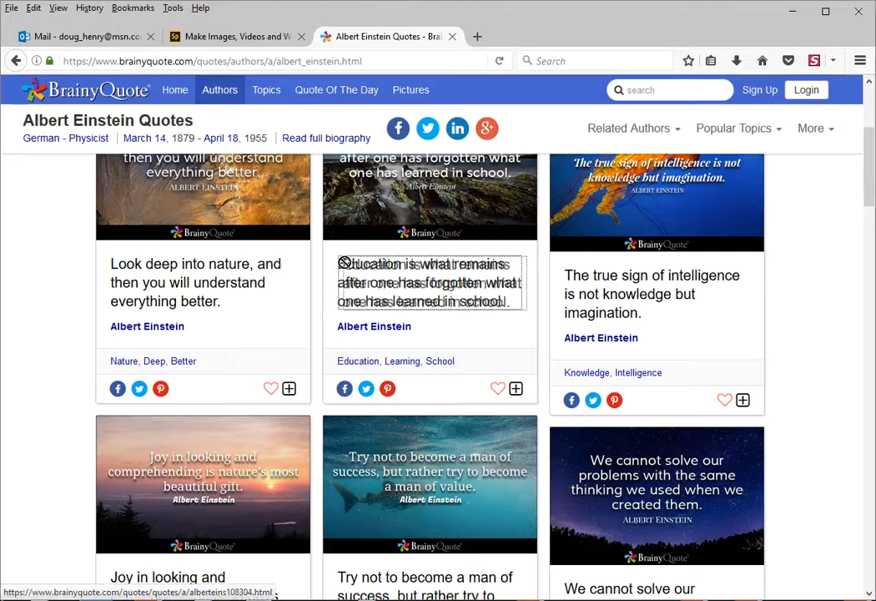
left_click(331, 261)
left_click_drag(331, 260, 435, 332)
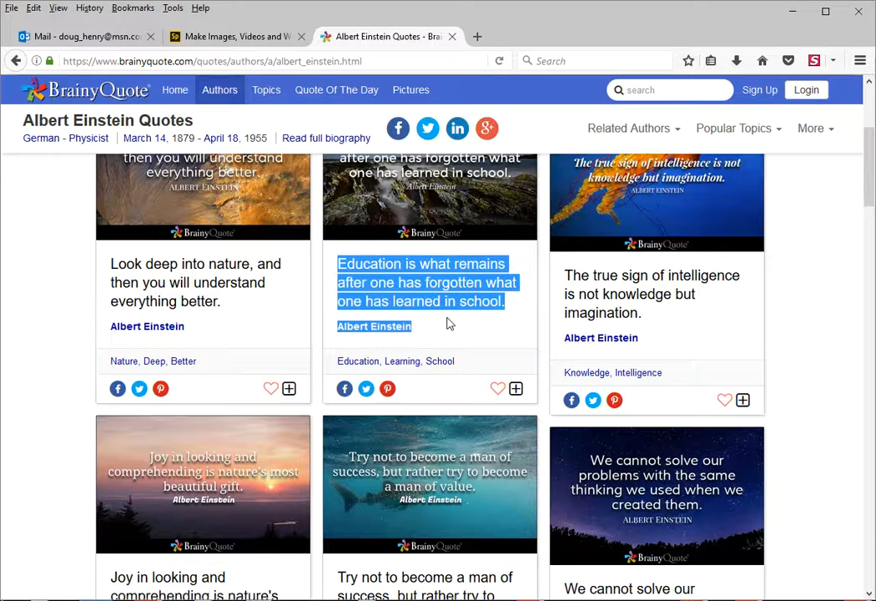
left_click(447, 321)
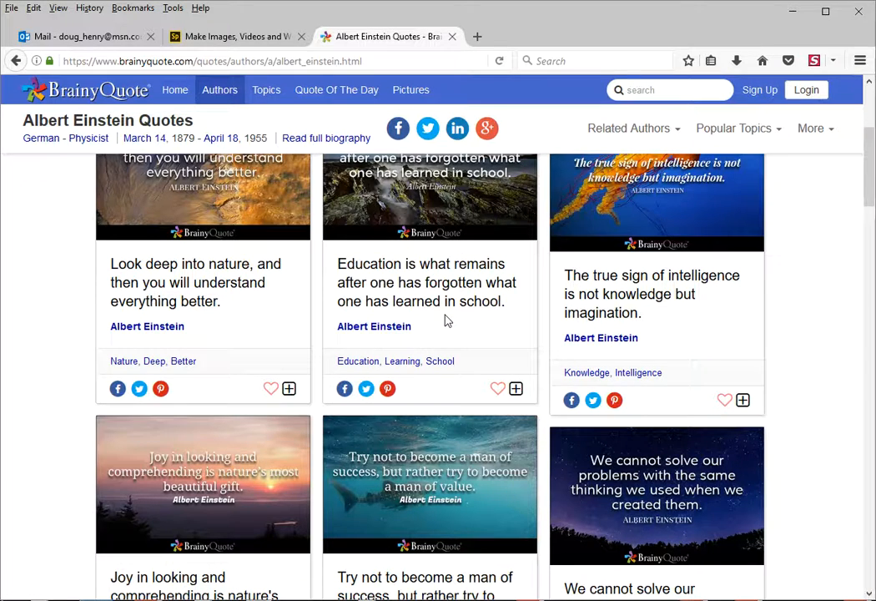
- Switch to the Adobe Spark post and paste the copied Einstein quote into a new text item
left_click(239, 38)
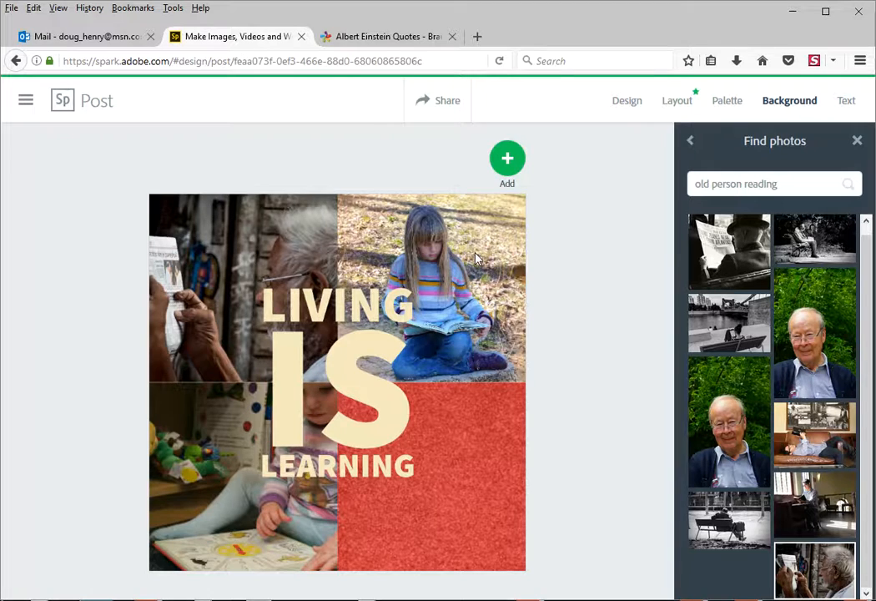
left_click(507, 161)
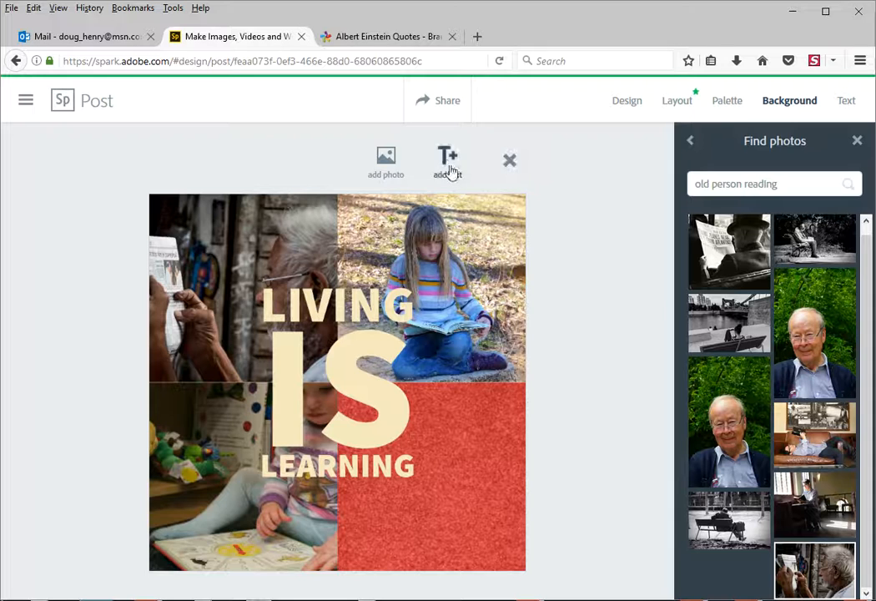
left_click(453, 486)
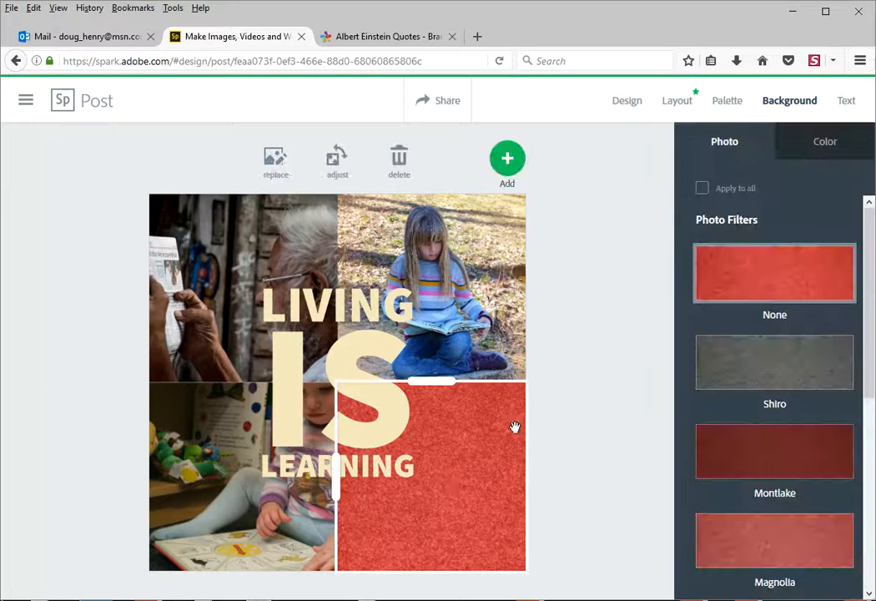
left_click(504, 165)
left_click(448, 163)
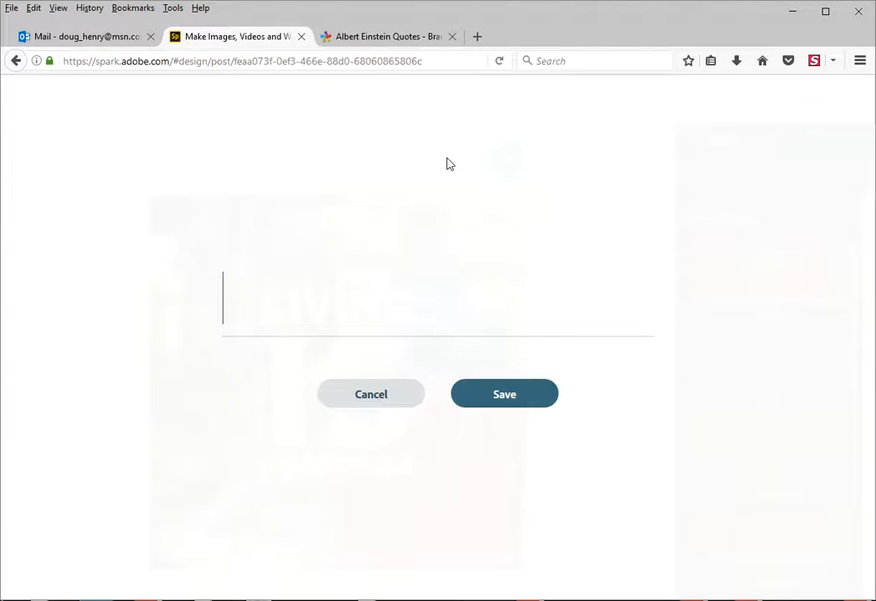
type("Education is what remains after one has forgotten what one has learned in school. Albert Einstein Read more at: https://www.brainyquote.com/quotes/authors/a/albert_einstein.html")
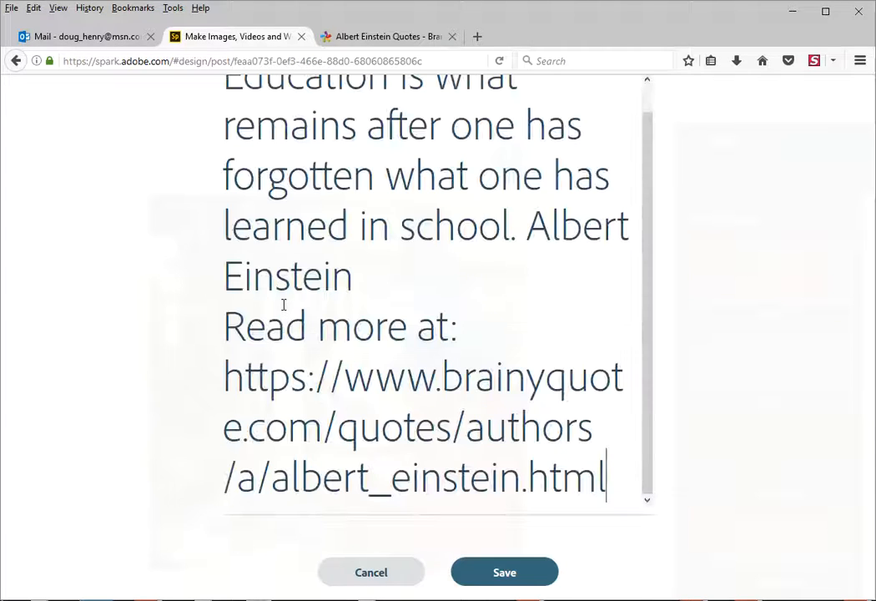
- Remove the "Read more at" line and its web address from the quote text and save it
left_click_drag(608, 481, 221, 338)
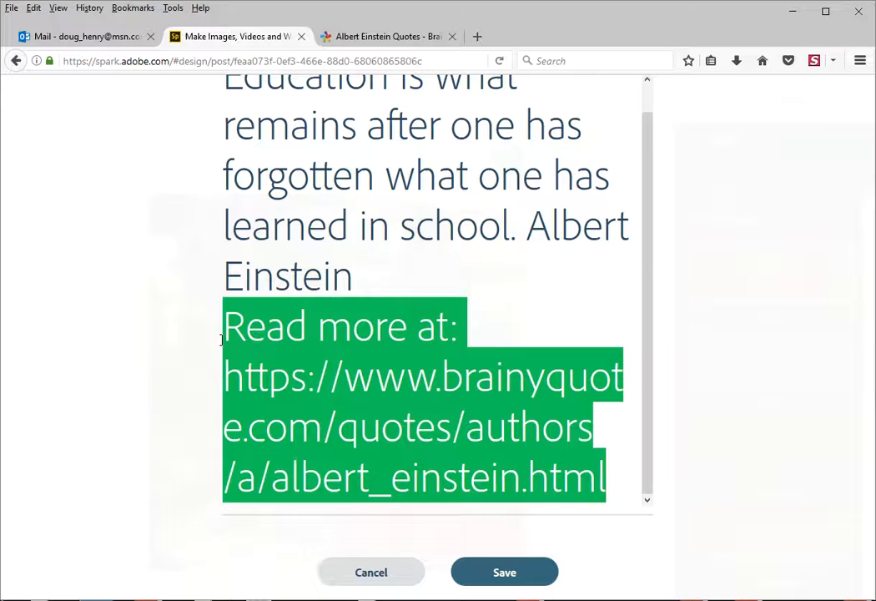
key("BackSpace")
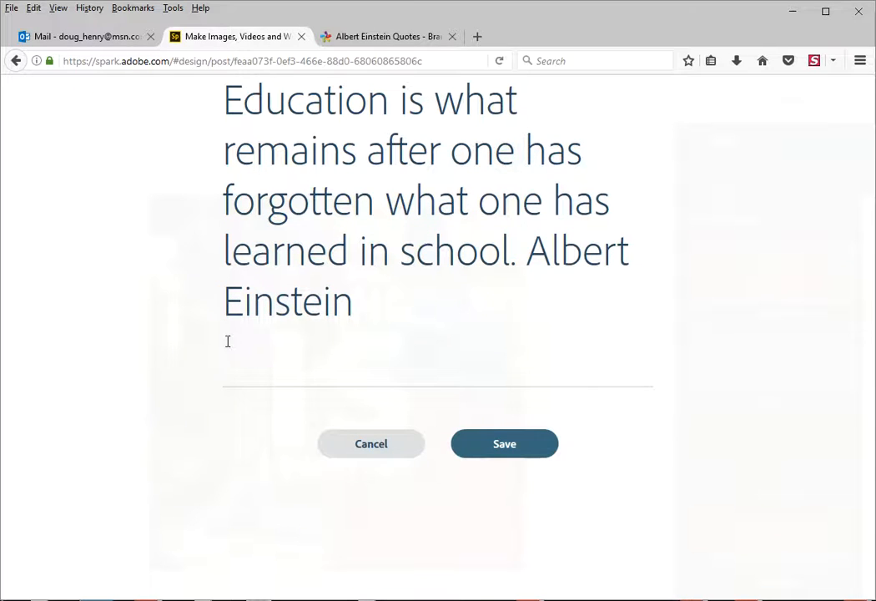
left_click(495, 450)
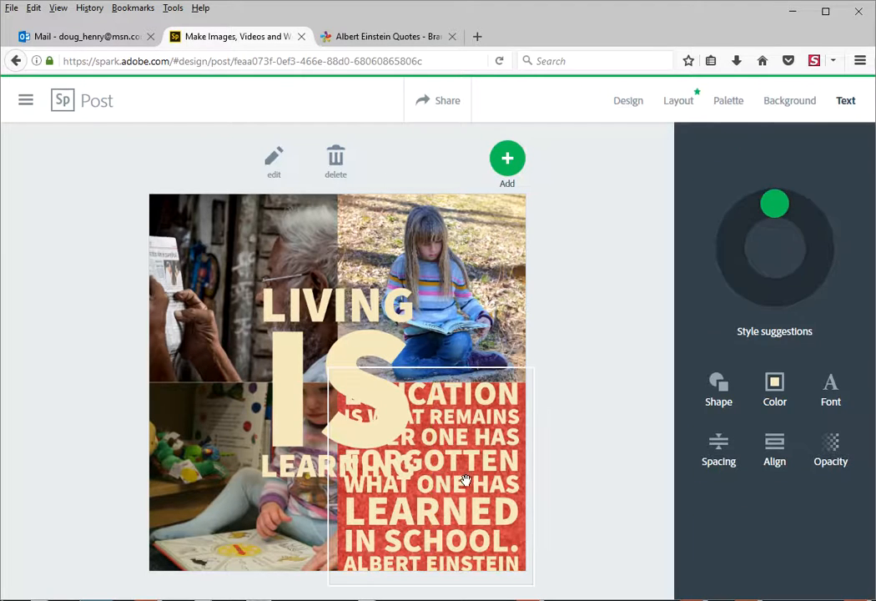
- Shrink the Einstein quote text and position it inside the red square
left_click(383, 394)
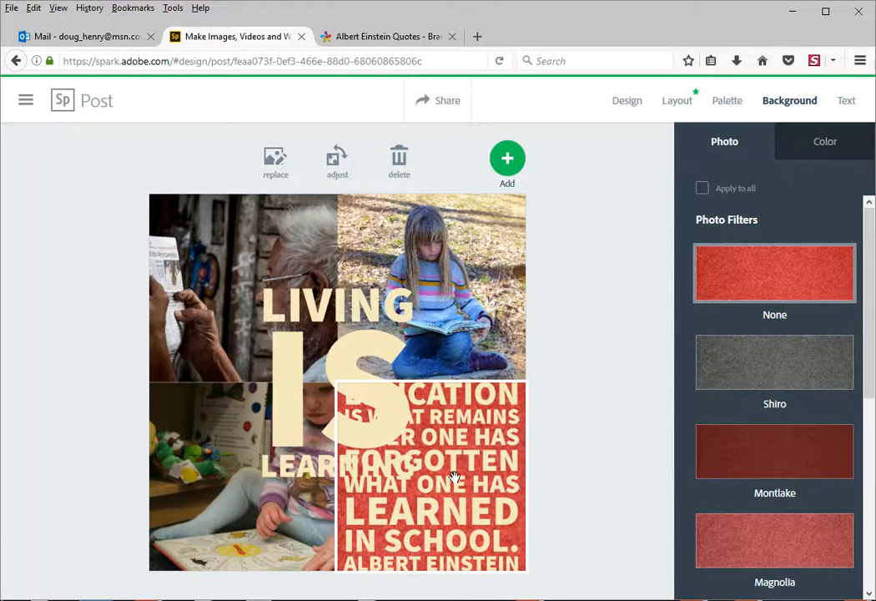
left_click(454, 472)
left_click_drag(332, 367, 379, 420)
left_click_drag(458, 470, 437, 449)
left_click_drag(418, 406, 418, 406)
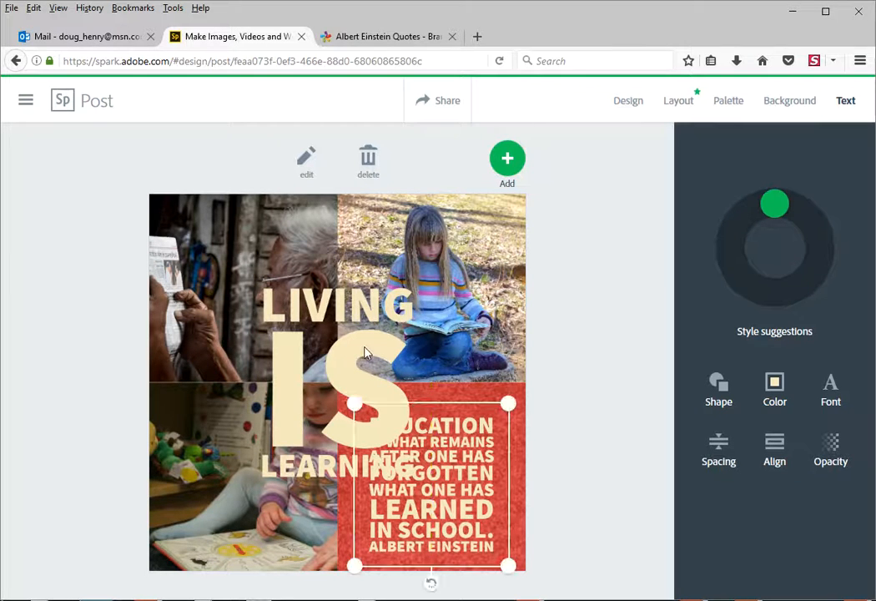
- Move the "Living is Learning" title over the photo of the old man and resize it to two lines near the photo's upper edge
left_click(352, 359)
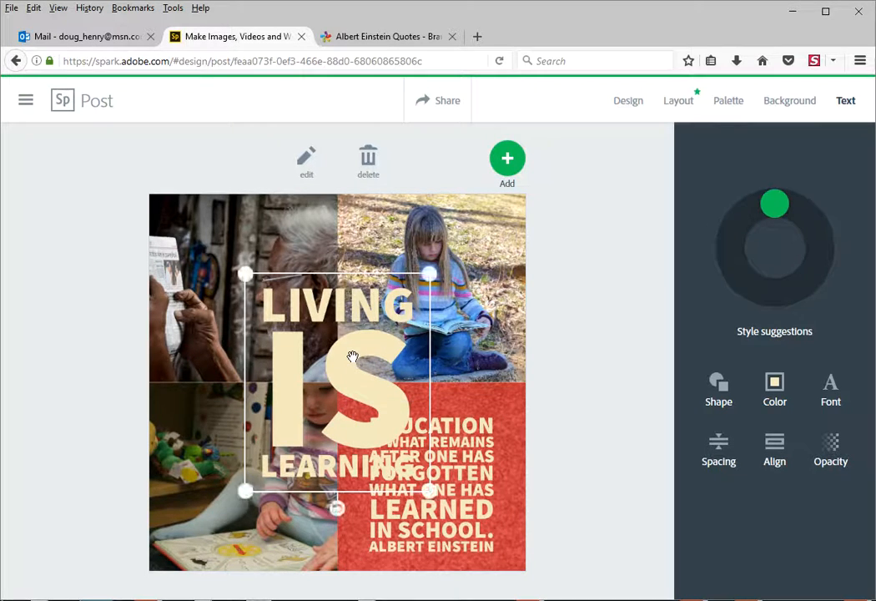
left_click_drag(348, 354, 267, 275)
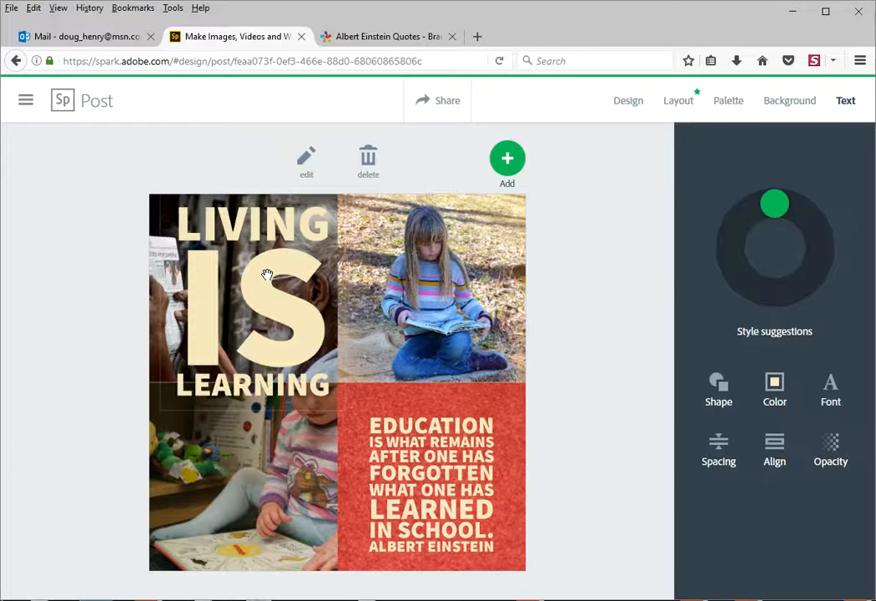
left_click(263, 286)
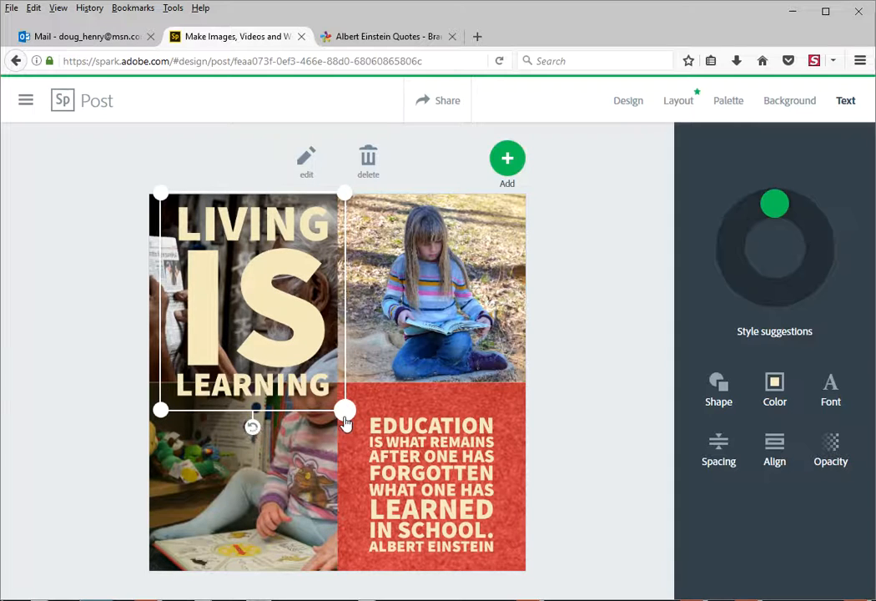
left_click_drag(344, 410, 348, 331)
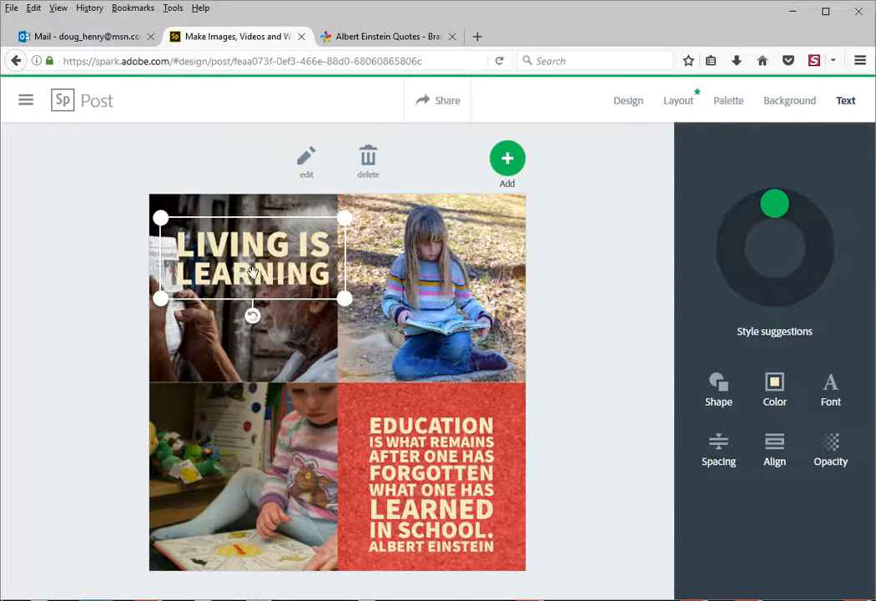
left_click_drag(253, 265, 248, 245)
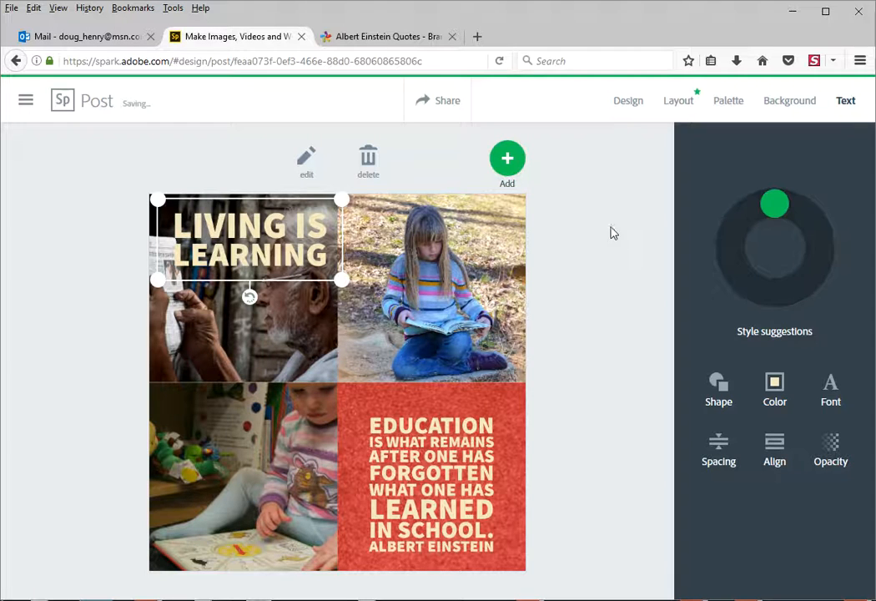
- Try the "annual spring festival" design filter on the post and restore the original design filter
left_click(628, 104)
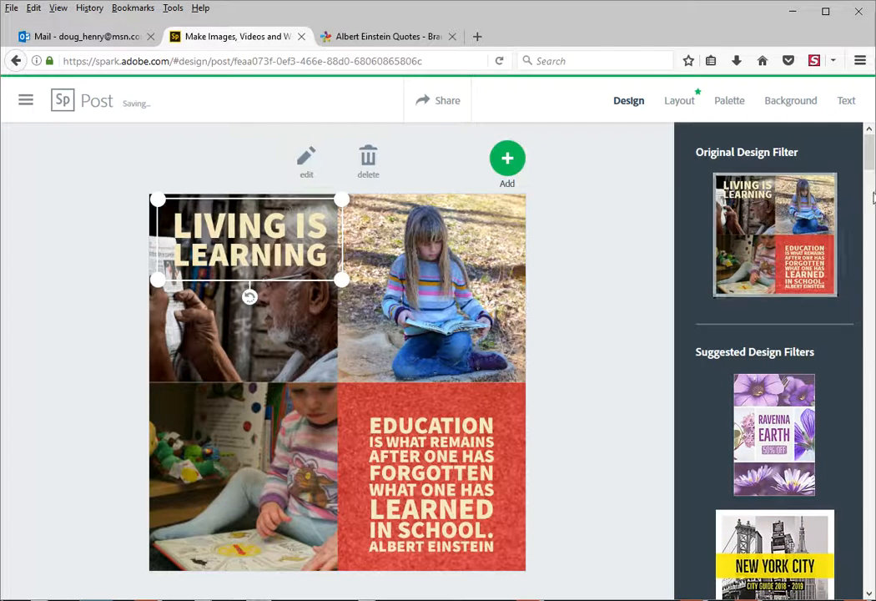
left_click_drag(869, 162, 869, 202)
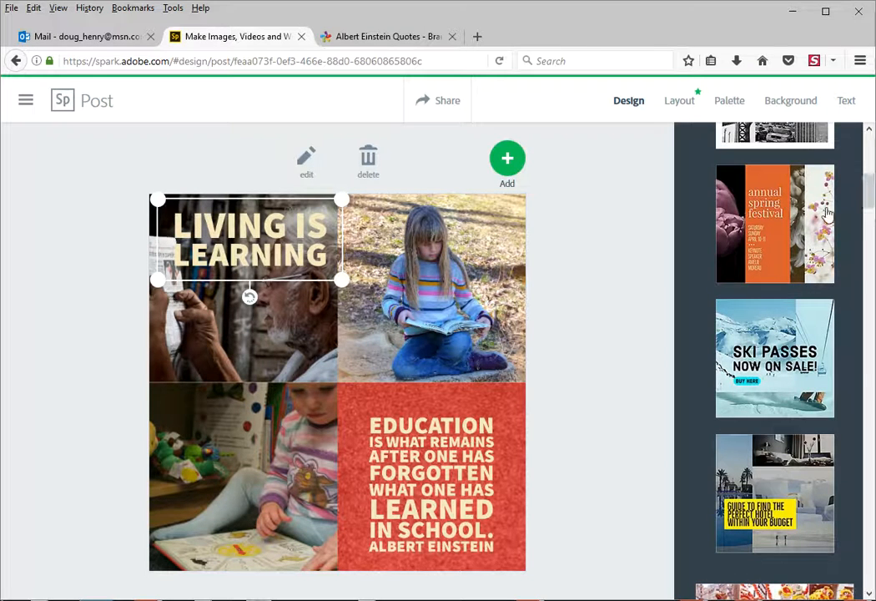
left_click(779, 231)
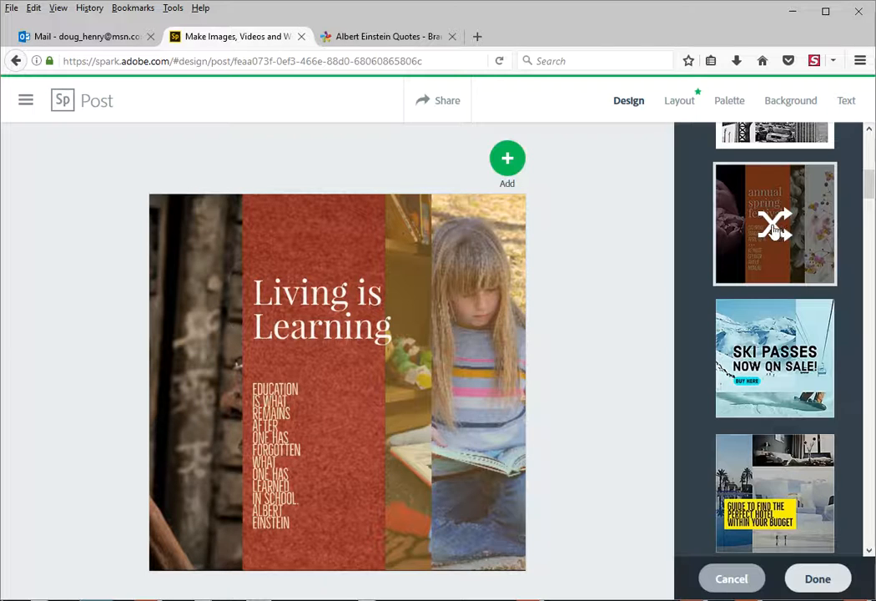
scroll(873, 191, "up", 5)
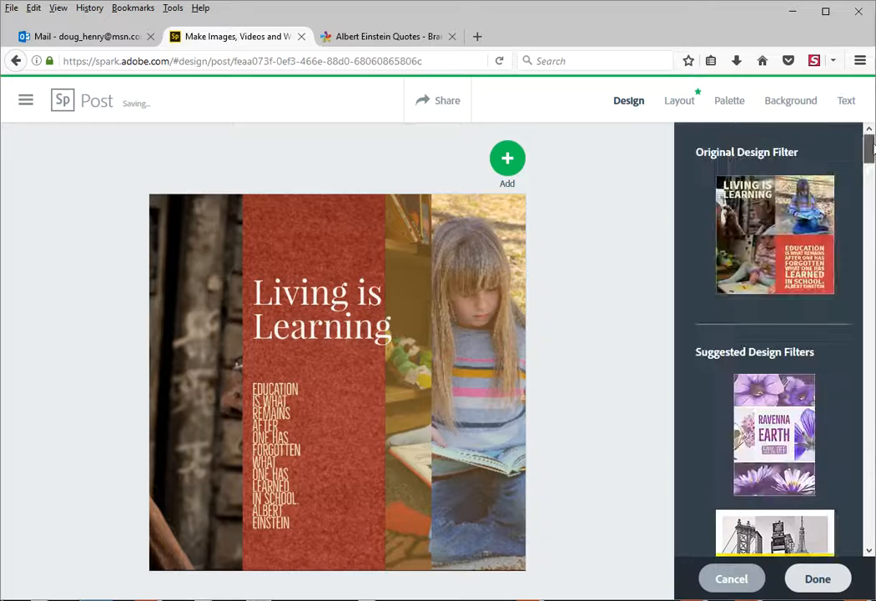
left_click(767, 281)
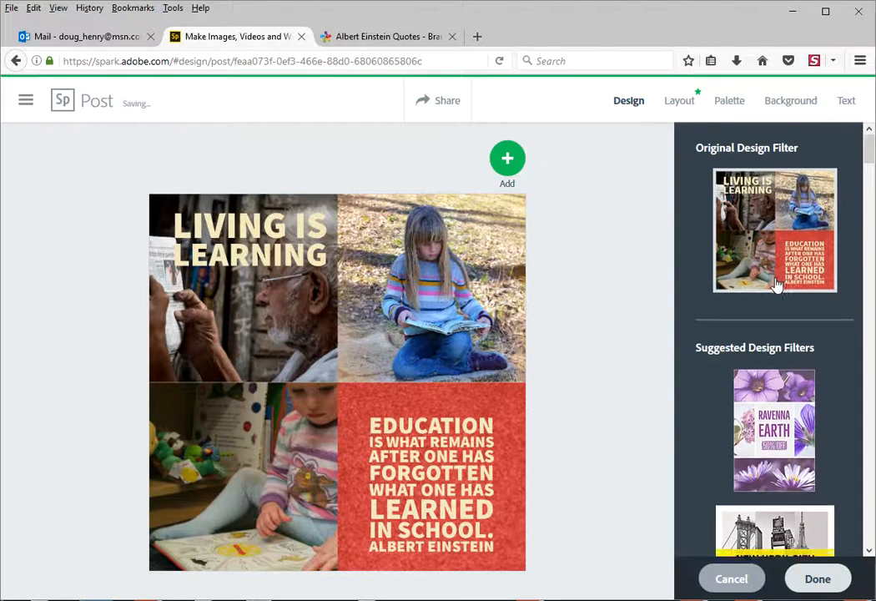
- Try the four-square "Made with organic and local ingredients" design filter on the post
scroll(769, 279, "down", 10)
scroll(772, 277, "down", 3)
scroll(772, 277, "down", 2)
scroll(773, 277, "down", 3)
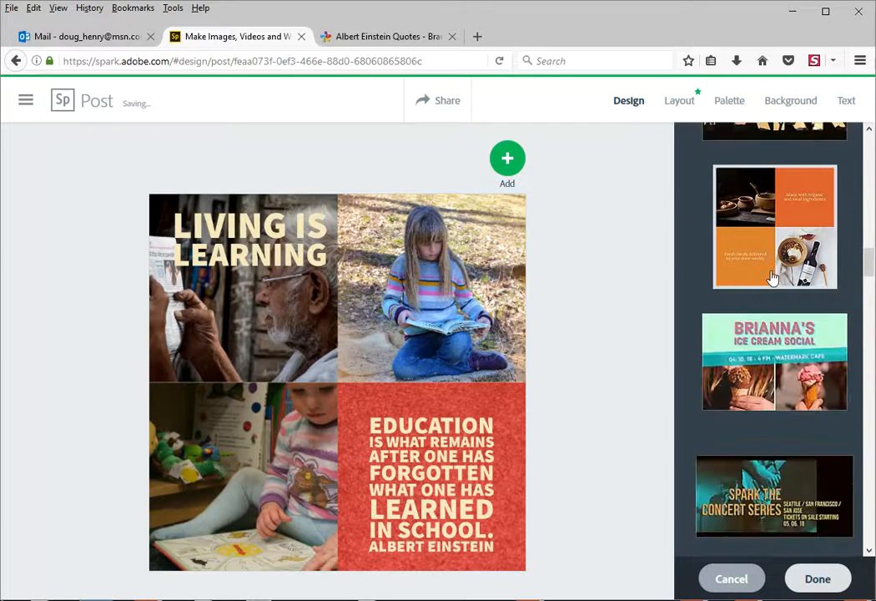
left_click(762, 221)
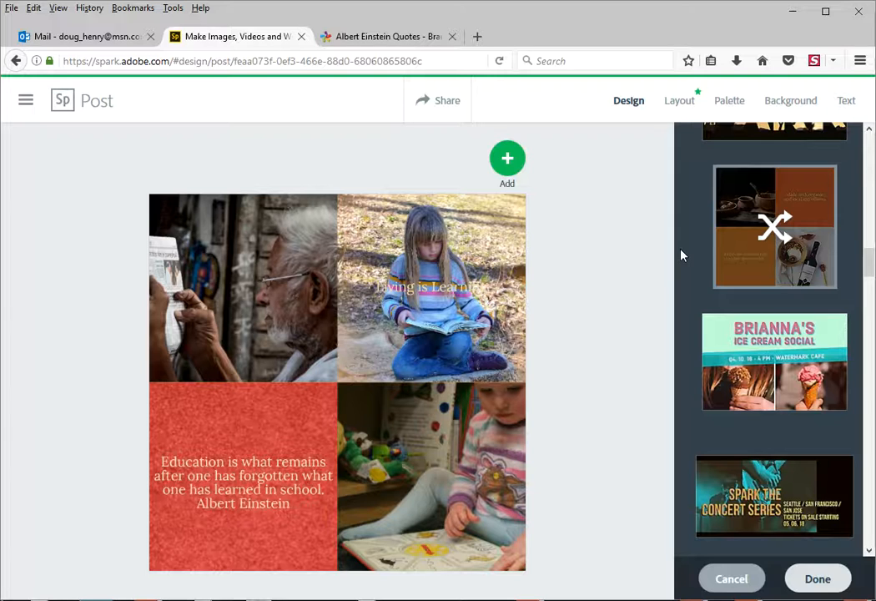
- Apply the "Open Mic Night" design filter and move the "Living is Learning" title down into the dark band
left_click_drag(869, 267, 869, 357)
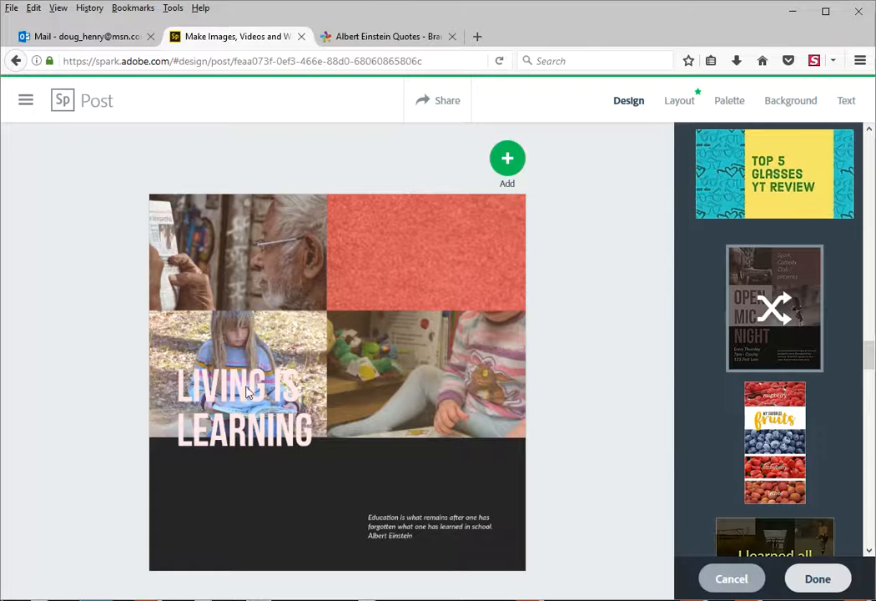
left_click_drag(230, 424, 238, 484)
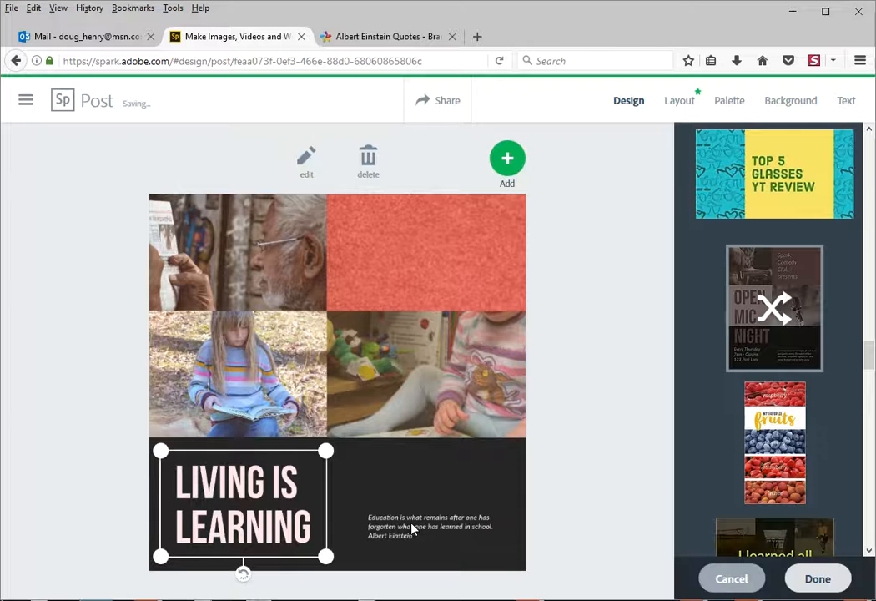
- Start adding another photo to the post and search the free photos for "classroom"
left_click(509, 161)
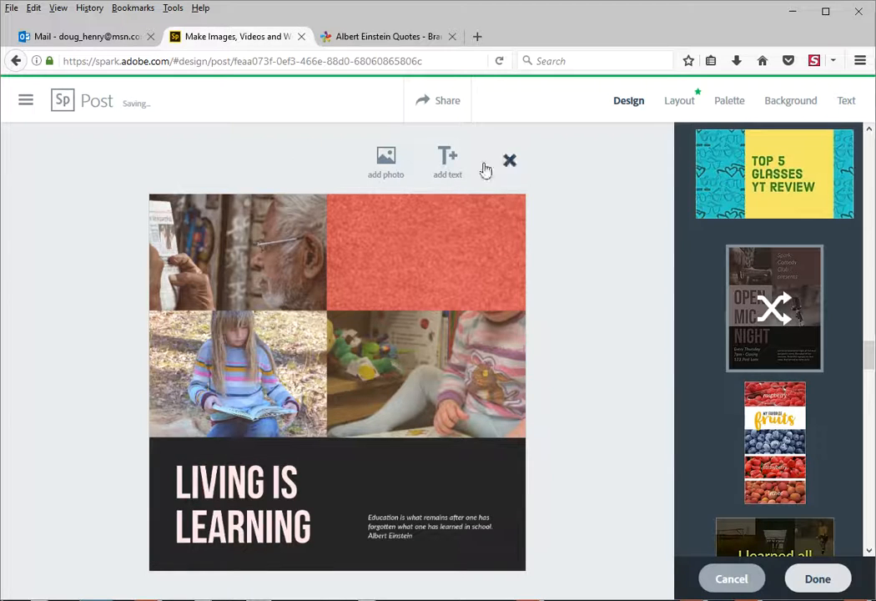
left_click(385, 160)
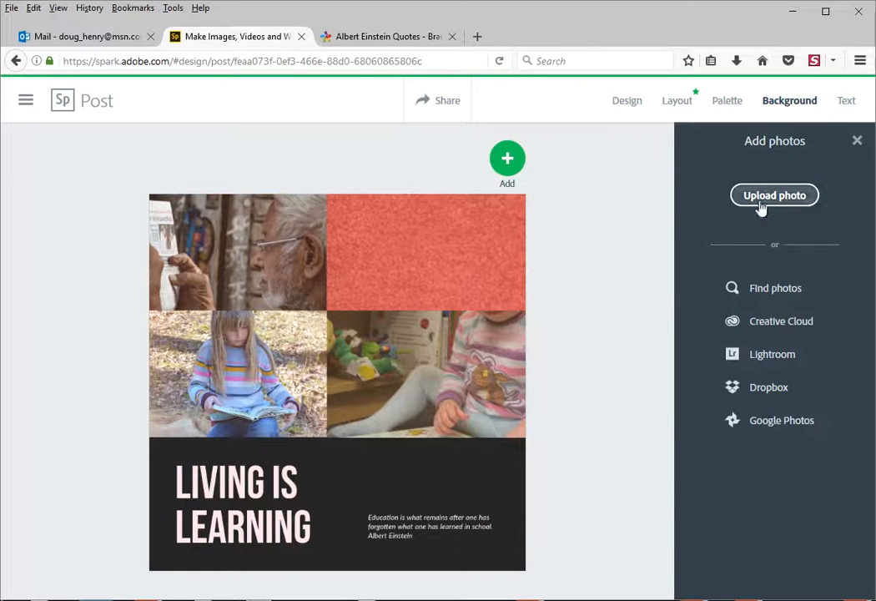
left_click(761, 200)
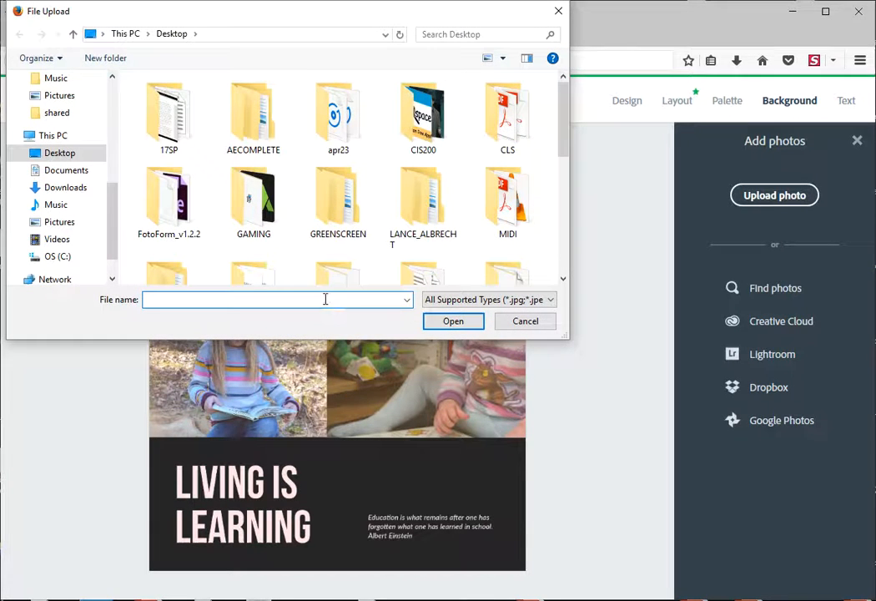
left_click(558, 11)
left_click(778, 295)
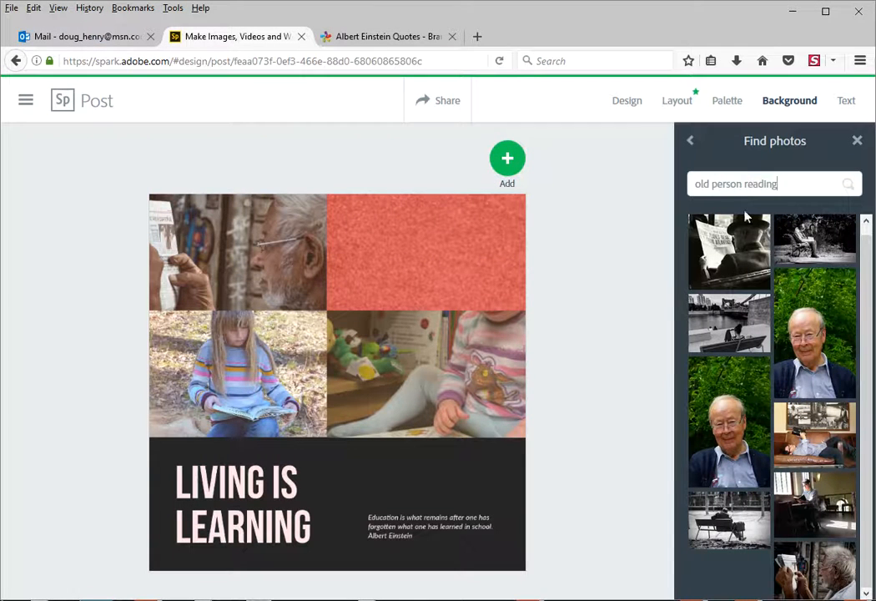
left_click_drag(776, 183, 679, 189)
key("BackSpace")
type("classroom")
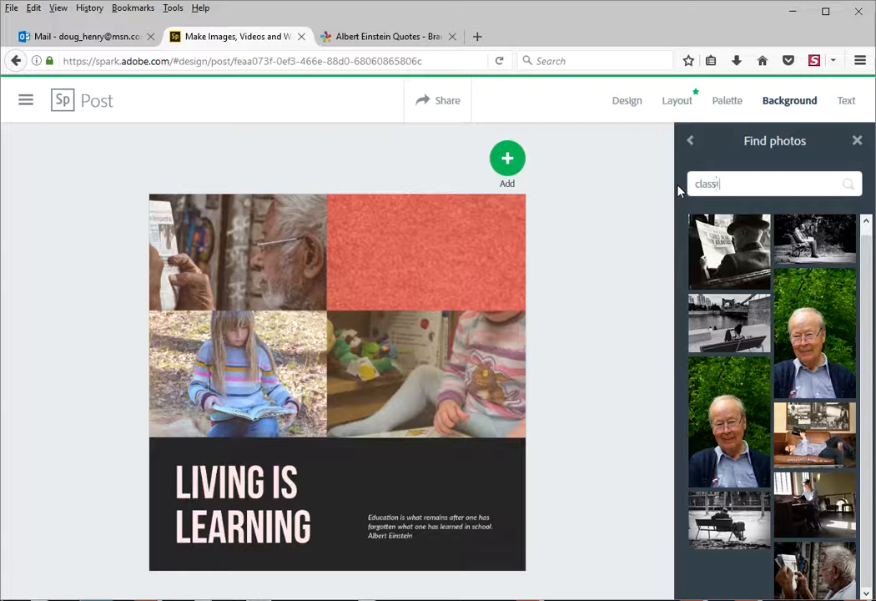
key("Return")
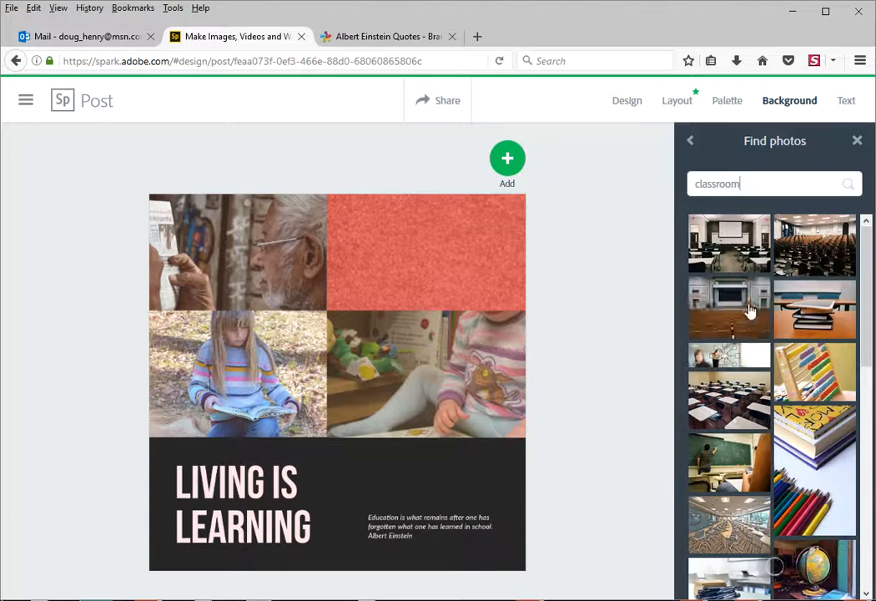
- Add the classroom photo of the man writing on a green chalkboard to the post
left_click_drag(865, 285, 861, 346)
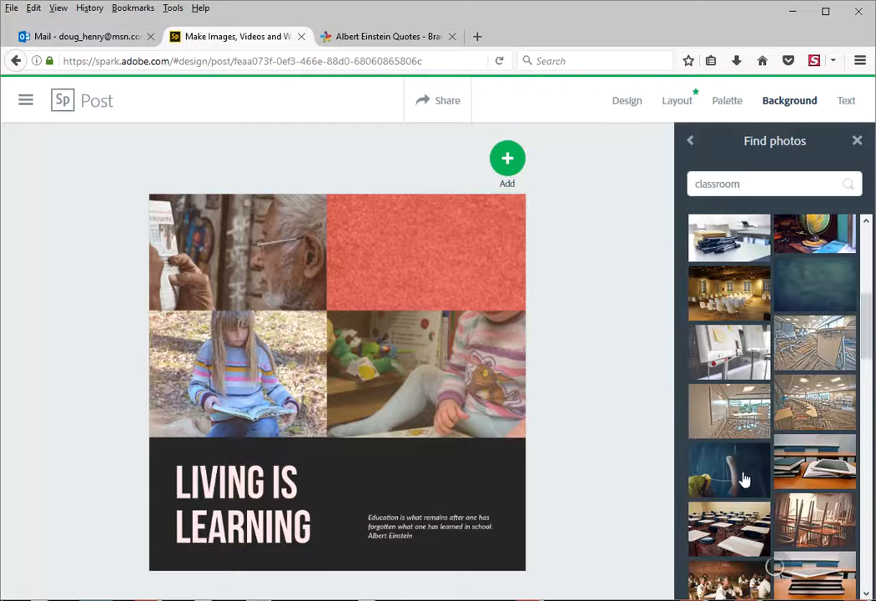
left_click_drag(866, 351, 865, 312)
left_click(732, 299)
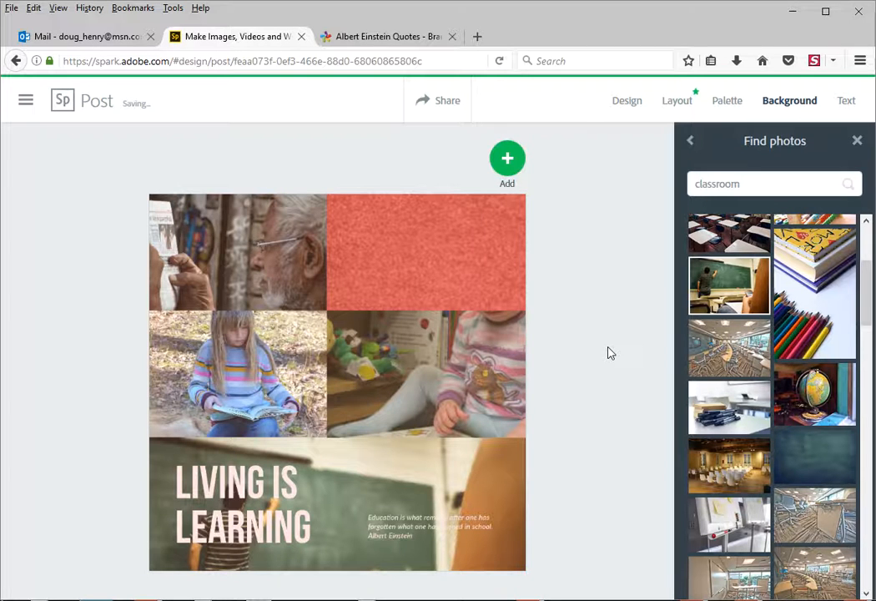
- Move the "Living is Learning" title into the red rectangle and enlarge the Einstein quote over the chalkboard photo
left_click(233, 484)
left_click_drag(360, 365, 412, 226)
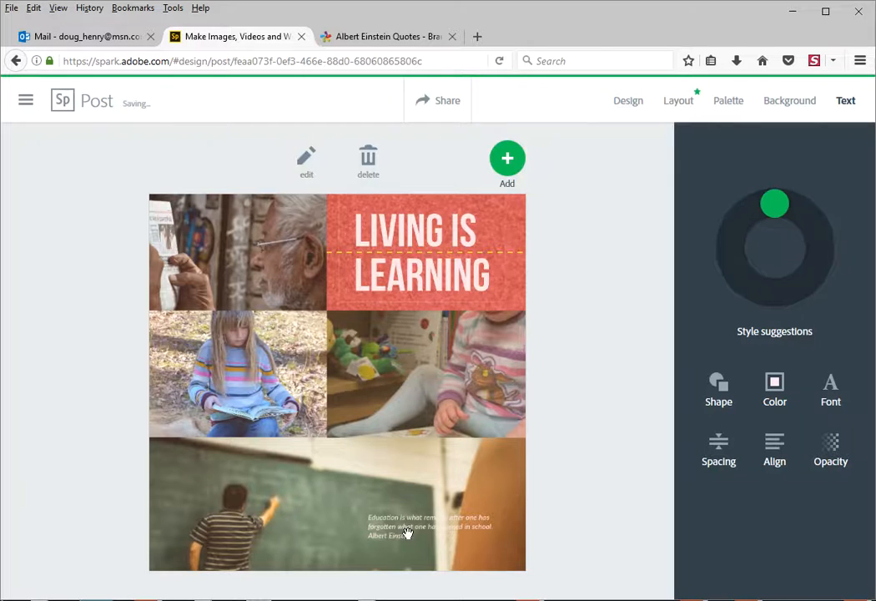
left_click(409, 531)
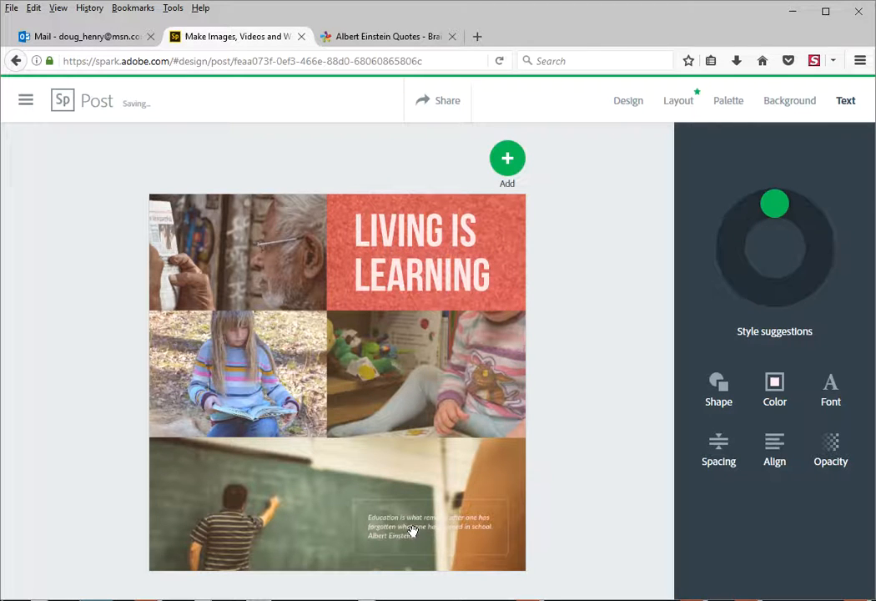
left_click_drag(356, 501, 331, 476)
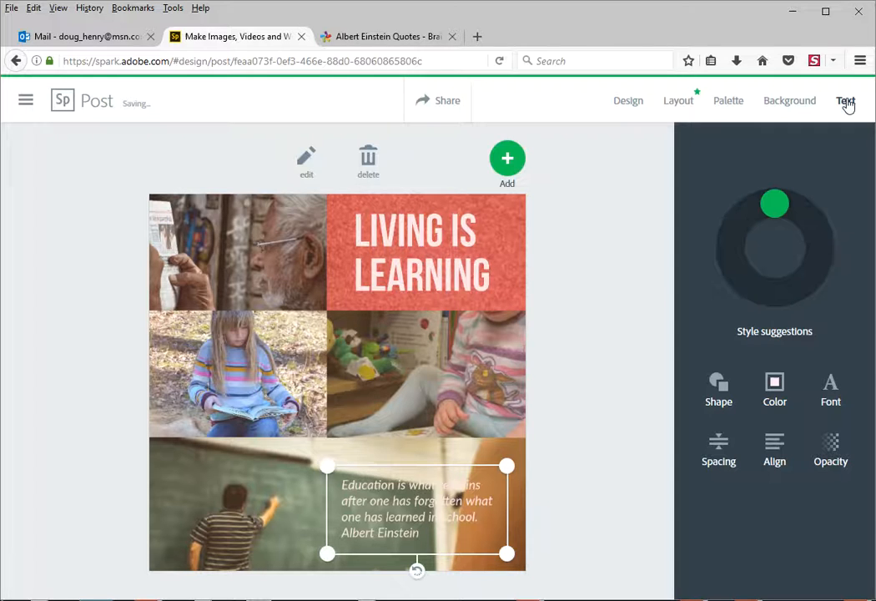
- Change the text color of the Einstein quote to black
left_click(776, 384)
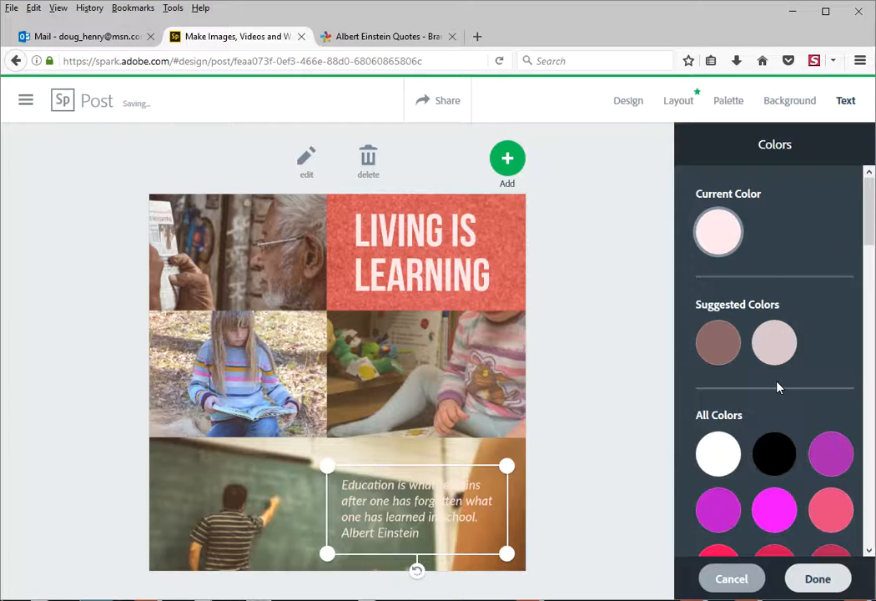
left_click(777, 451)
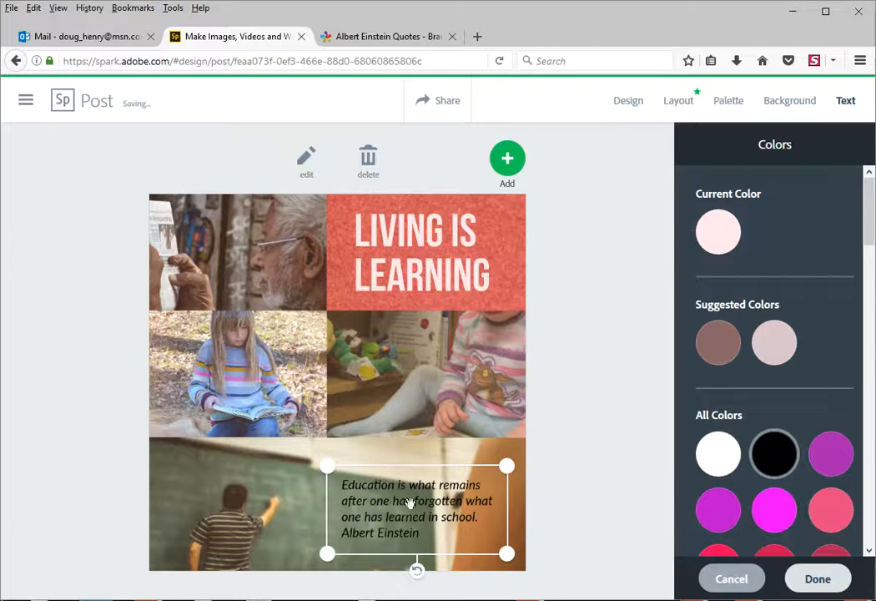
left_click(400, 456)
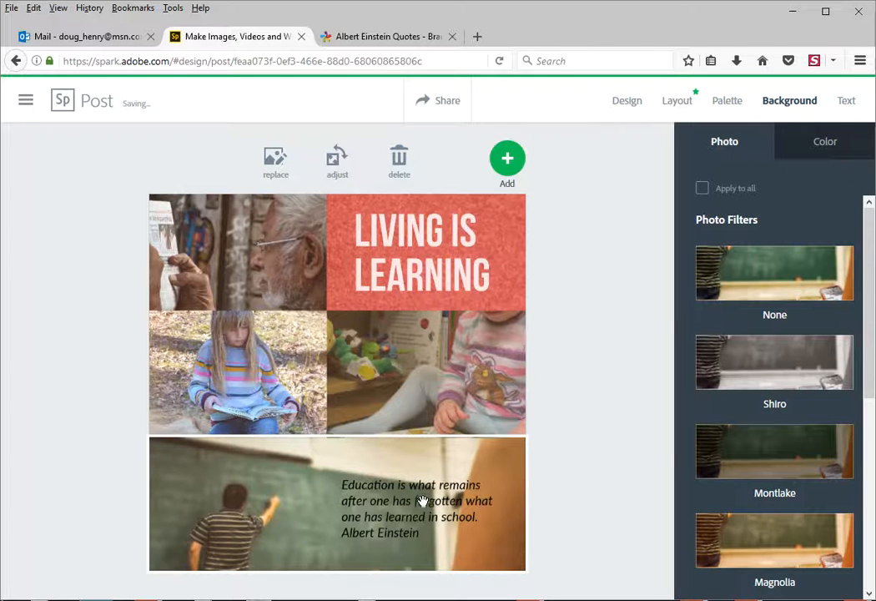
- Try the Nexa Rust font on the Einstein quote and set it to Bellfort
left_click(419, 497)
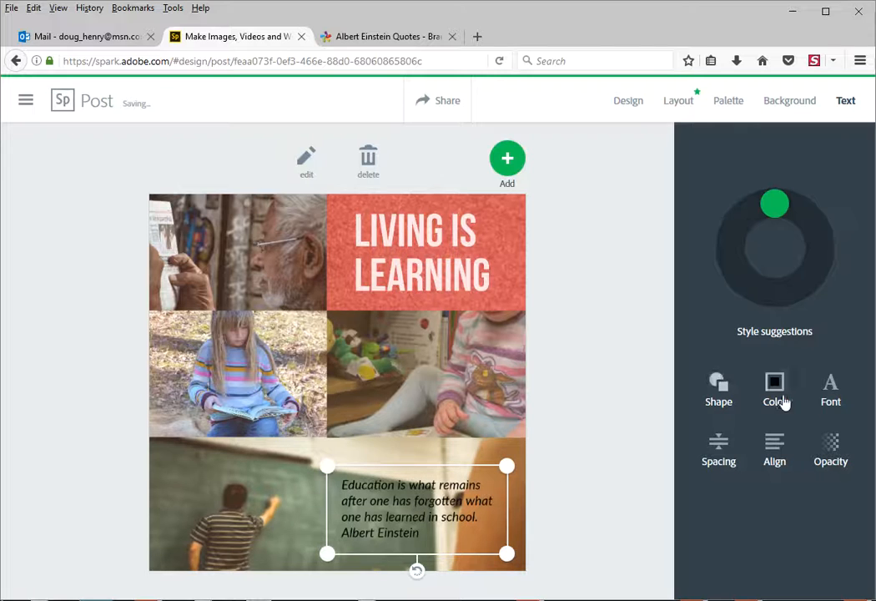
left_click(829, 389)
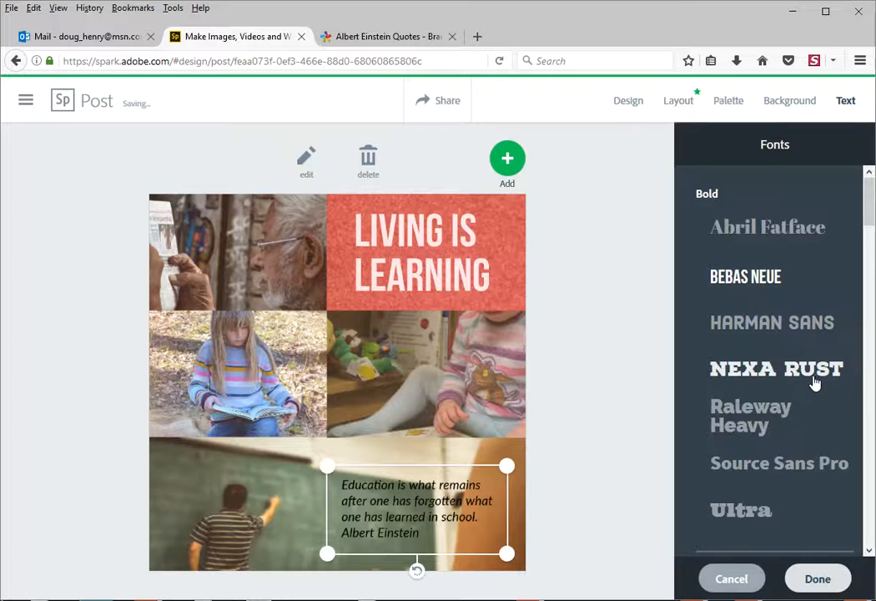
left_click(765, 373)
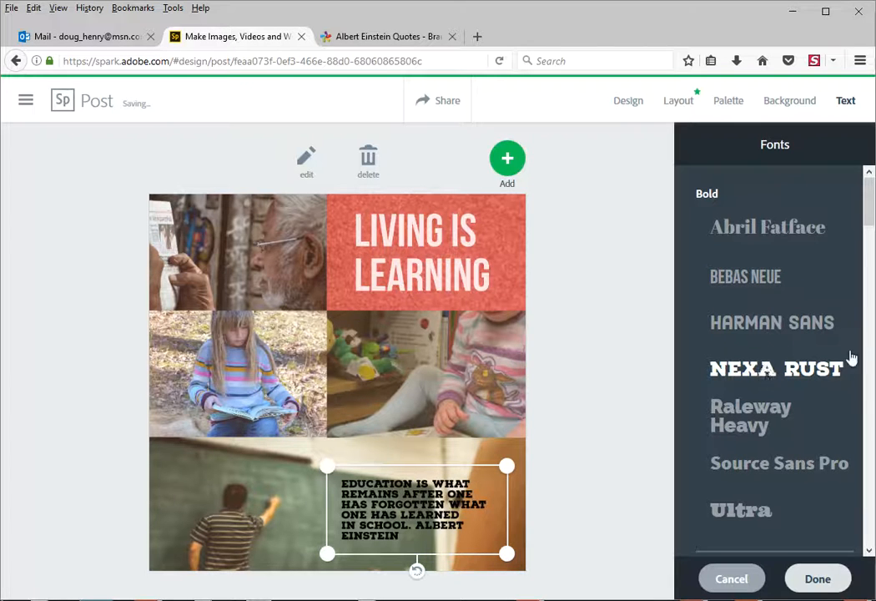
scroll(870, 406, "down", 5)
scroll(871, 406, "down", 10)
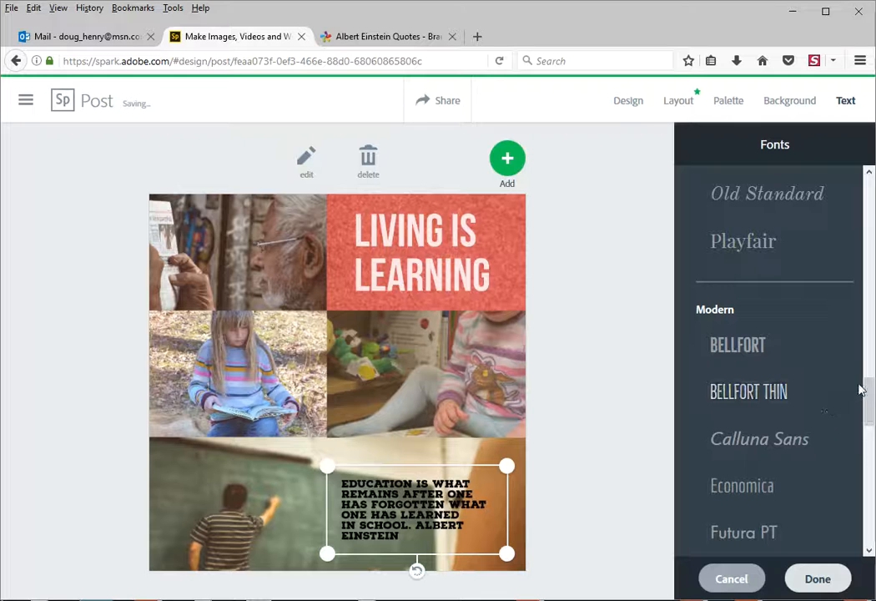
left_click(749, 353)
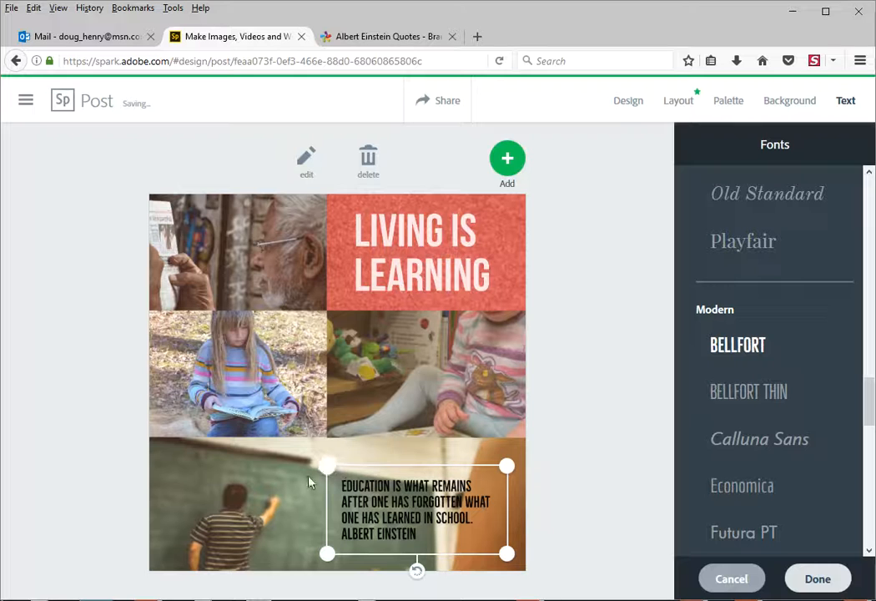
- Enlarge the Einstein quote slightly and reposition it within the right half of the chalkboard photo
left_click_drag(327, 466, 292, 455)
mouse_move(360, 485)
left_mouse_down()
mouse_move(362, 427)
mouse_move(371, 427)
mouse_move(372, 482)
left_mouse_up()
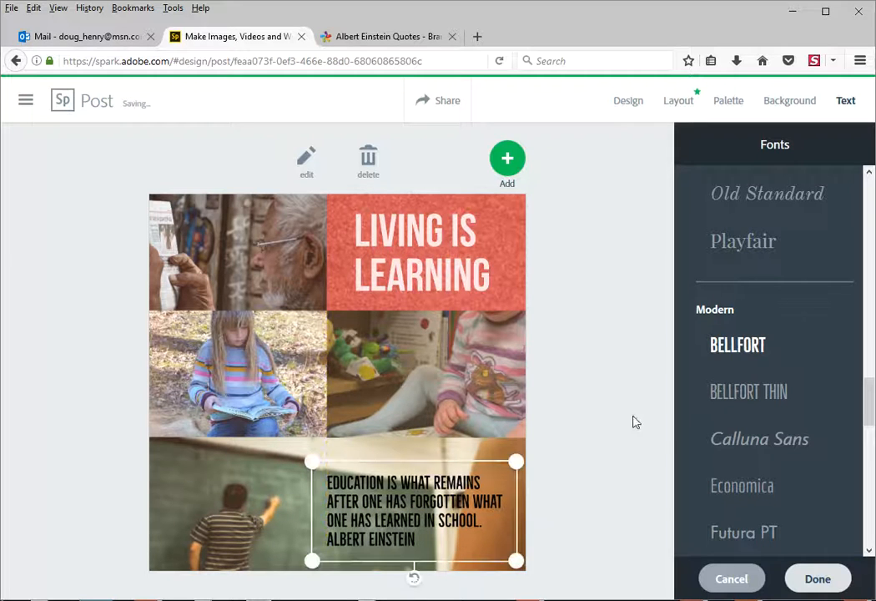
left_click(633, 422)
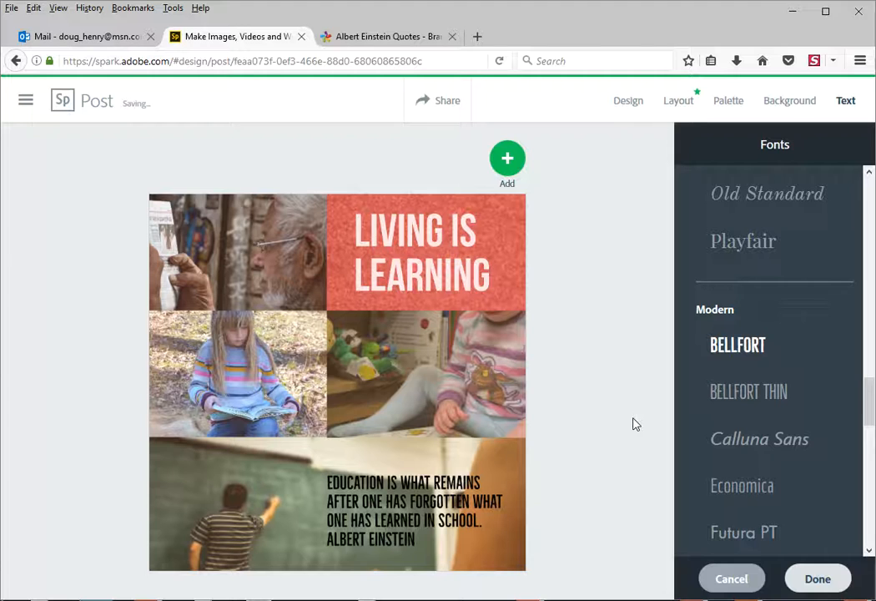
left_click(416, 277)
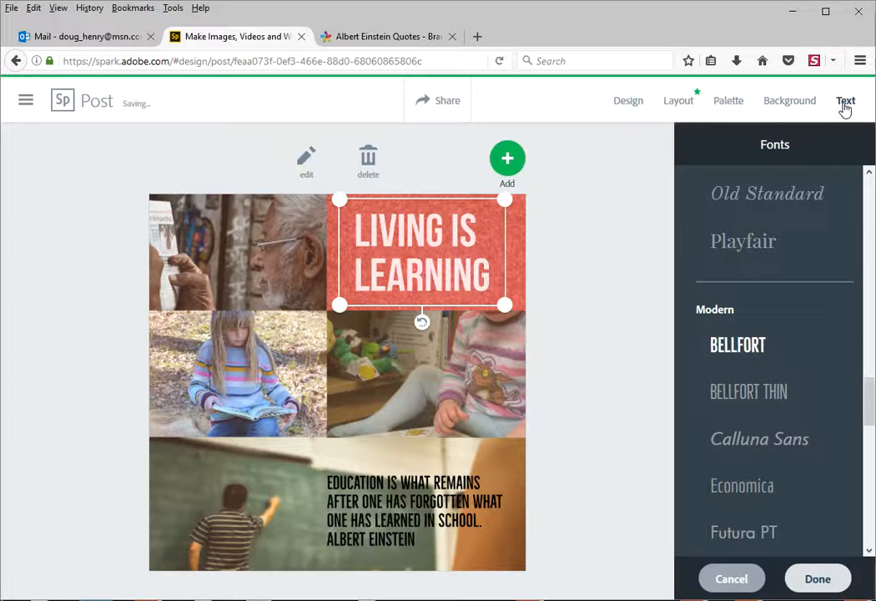
left_click(329, 250)
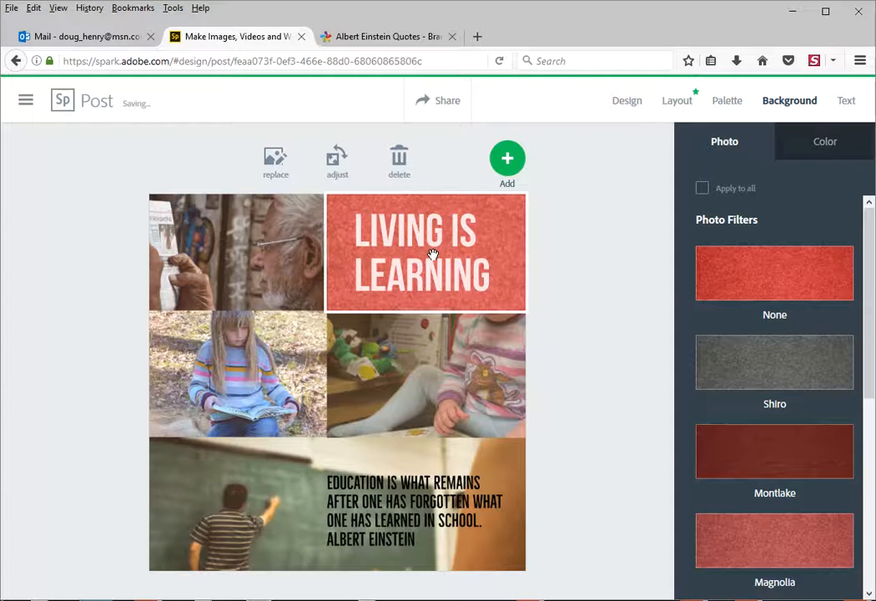
left_click(431, 232)
left_click(489, 232)
left_click(426, 238)
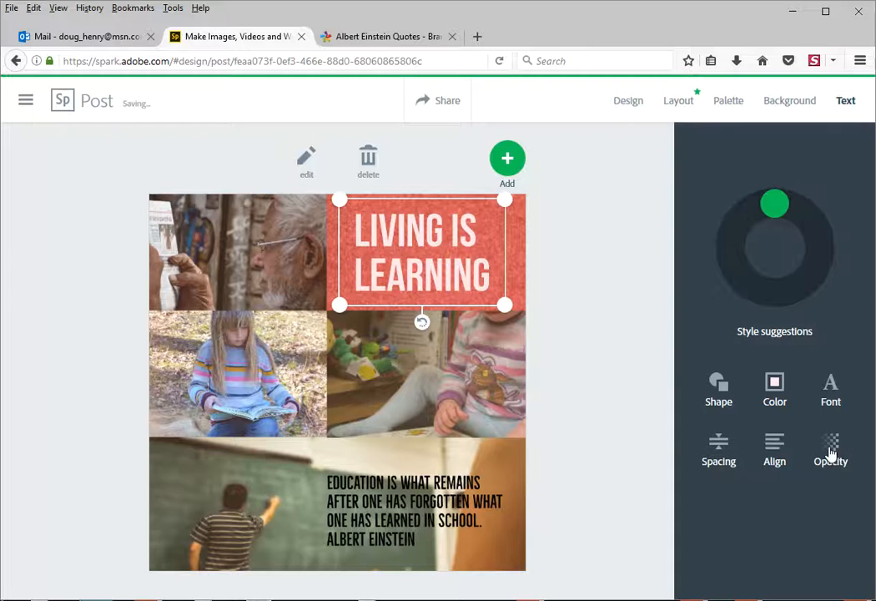
left_click(621, 413)
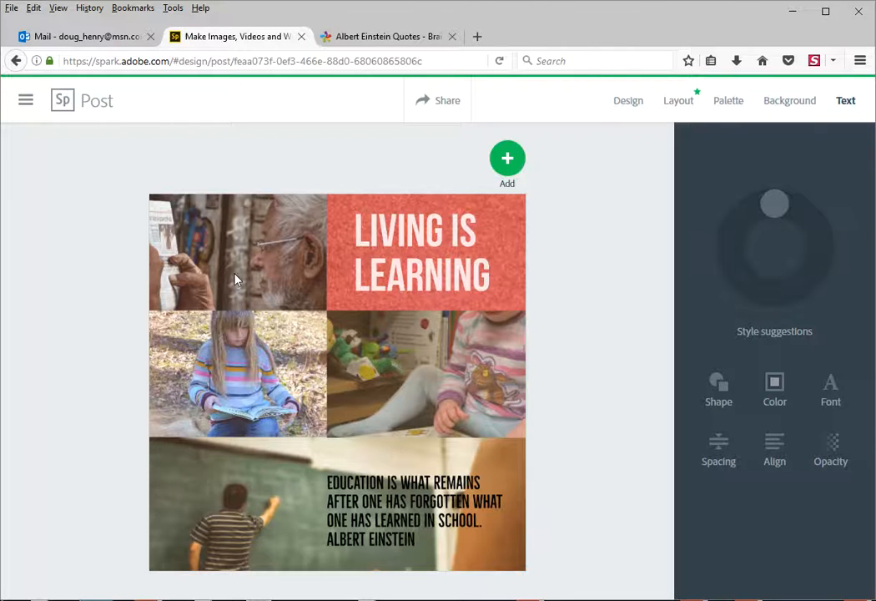
- Shift the toddler photo within its frame to show the child's face and reduce its scale to the minimum
left_click(423, 374)
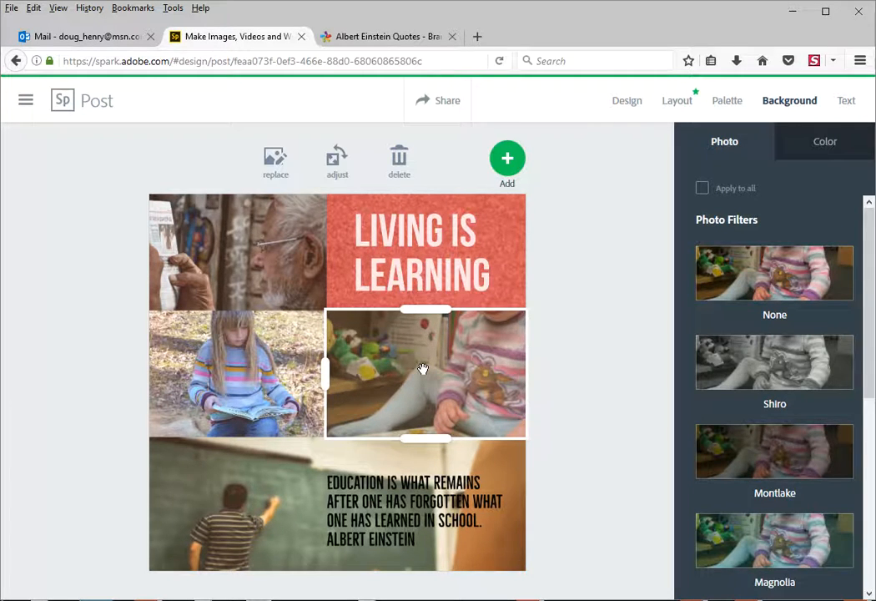
left_click_drag(422, 368, 426, 393)
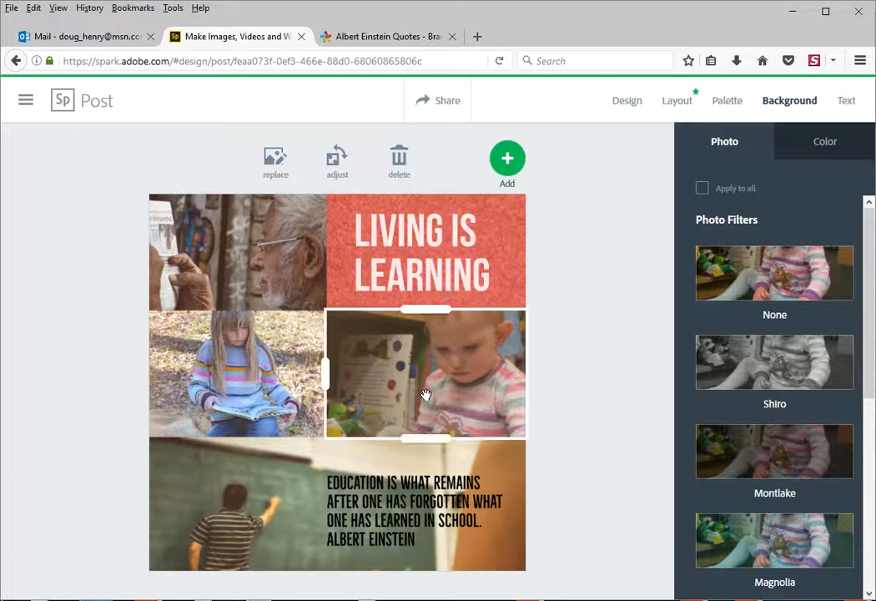
left_click(336, 158)
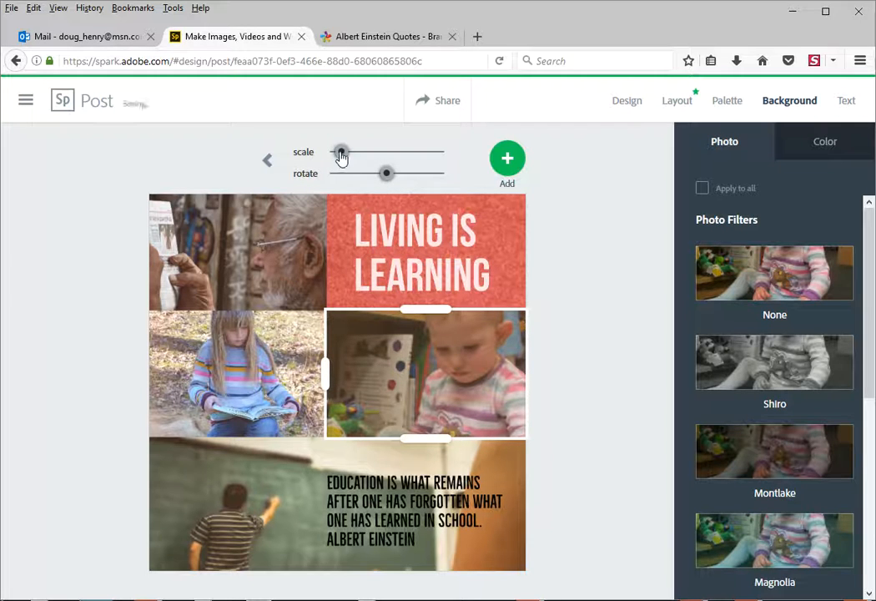
left_click_drag(334, 158, 325, 157)
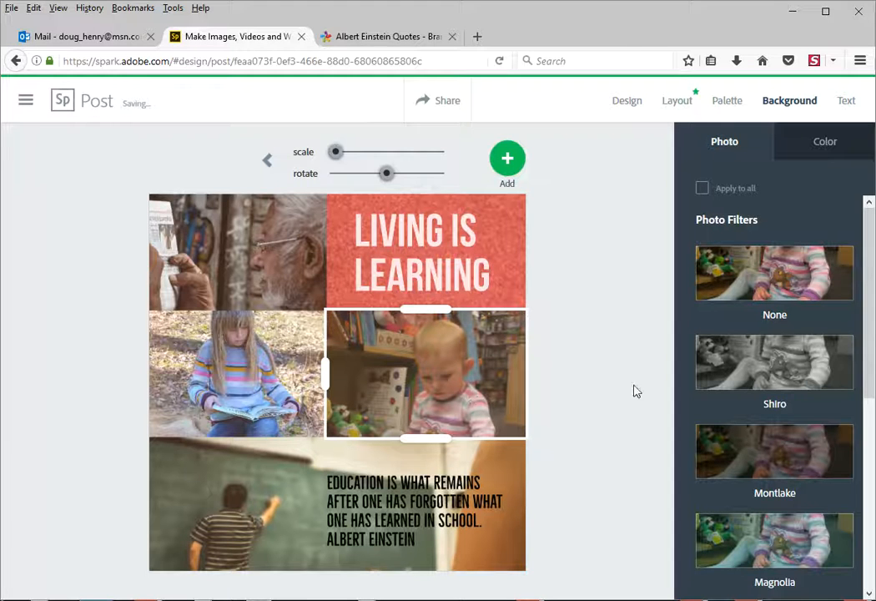
left_click(626, 383)
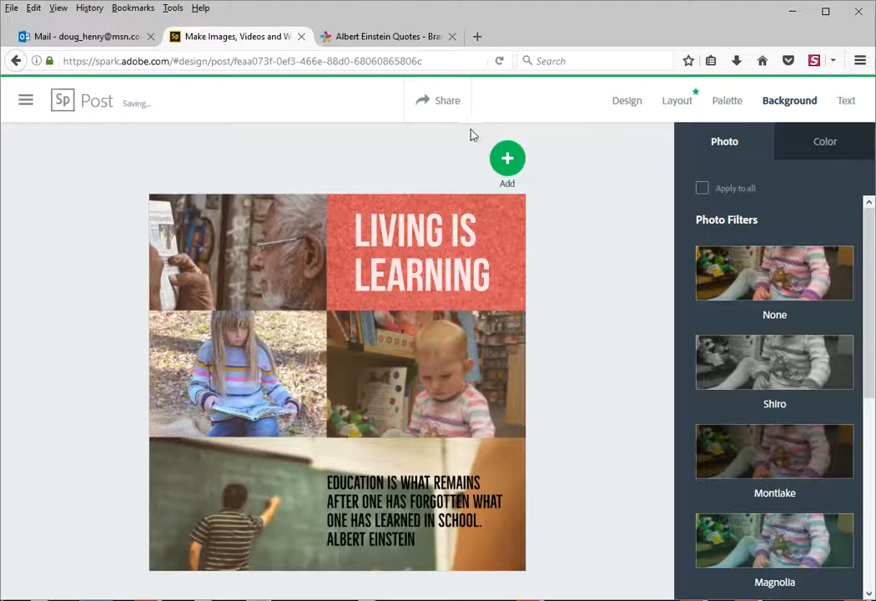
- Open the post's sharing details and prefix both the story title and the author with the creator's name and a hyphen
left_click(446, 101)
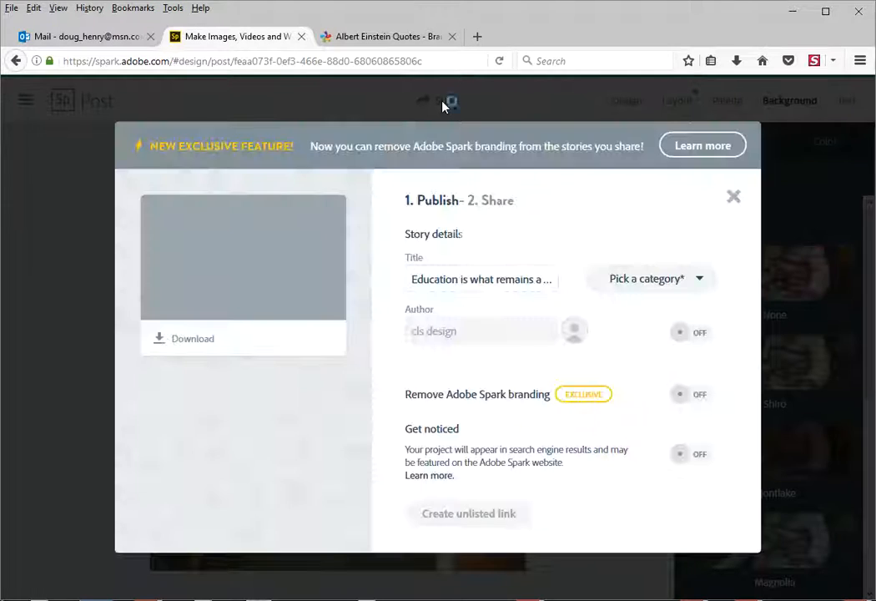
left_click(412, 279)
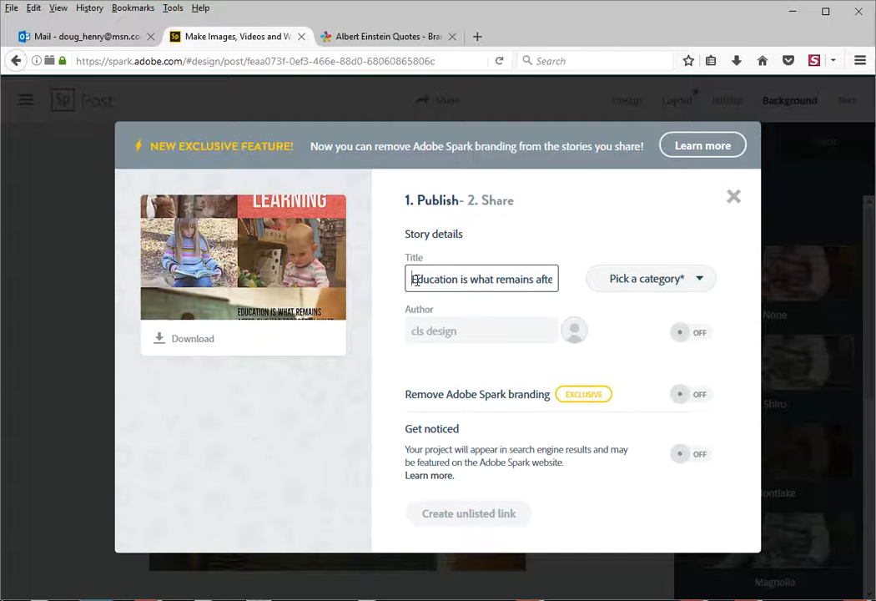
type("mr henry")
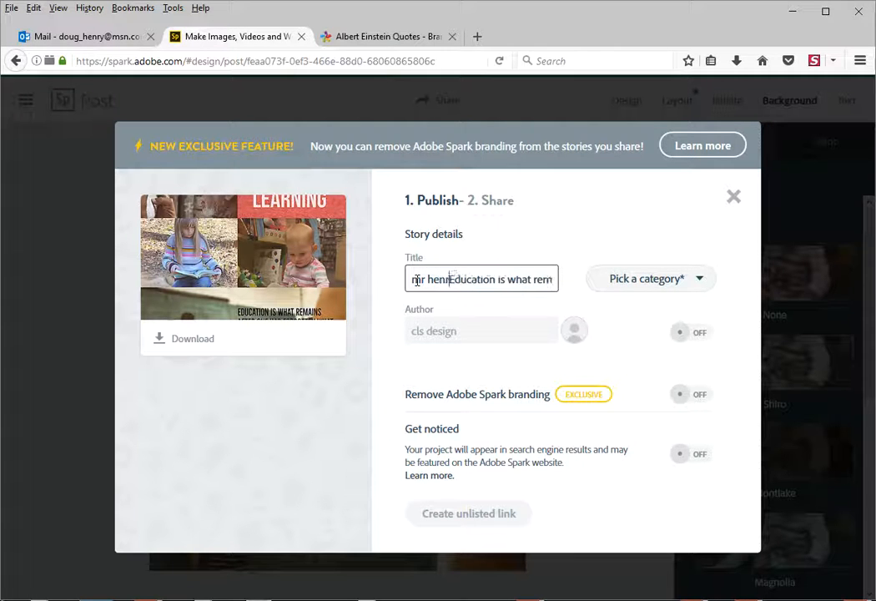
type("-")
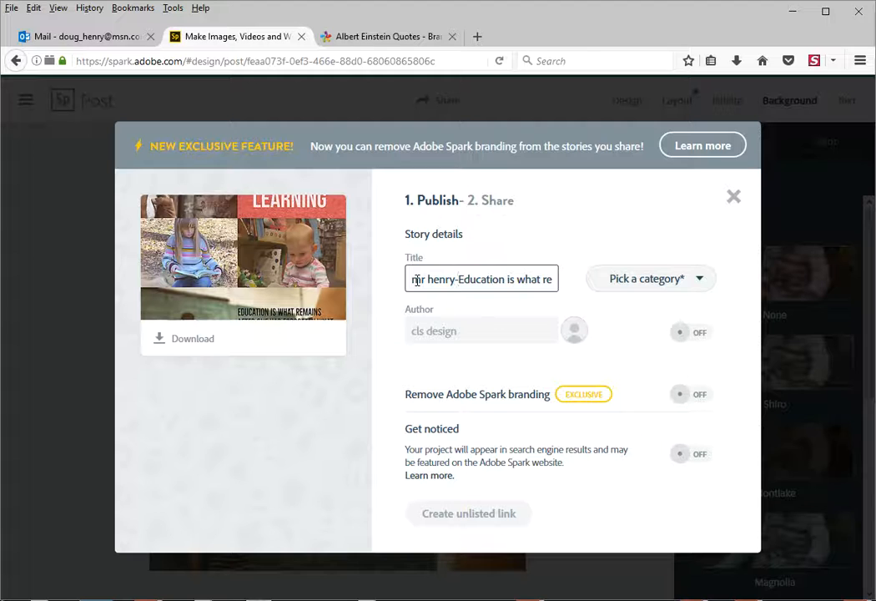
left_click(418, 331)
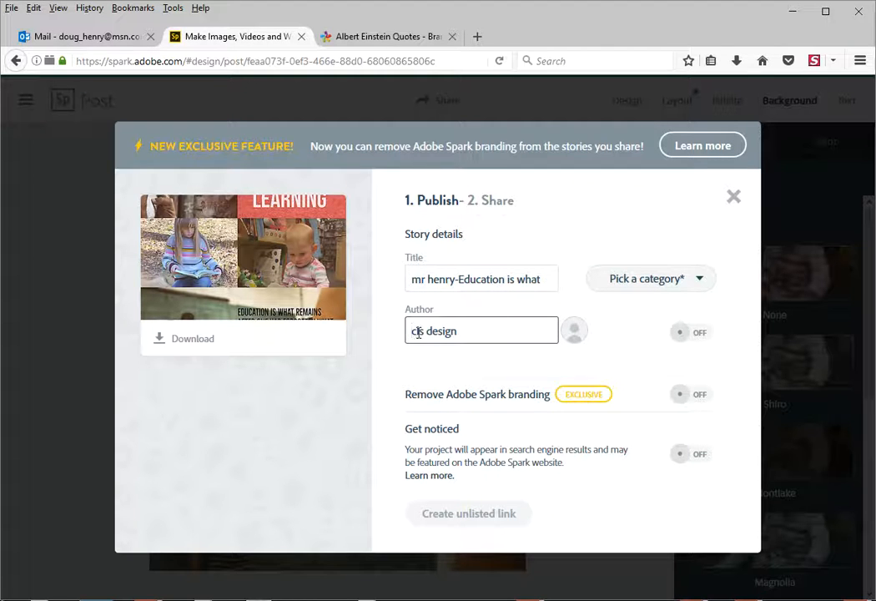
type("mr henry")
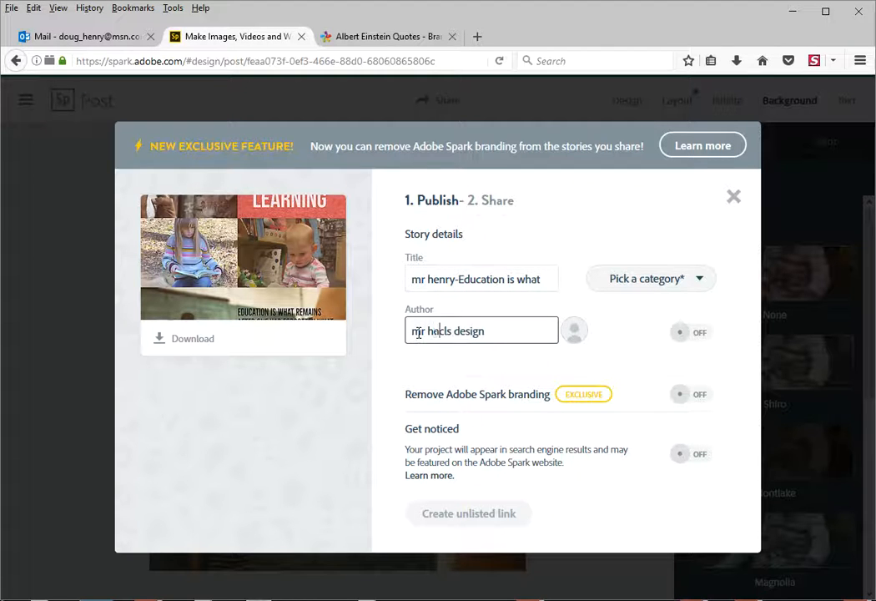
type("-")
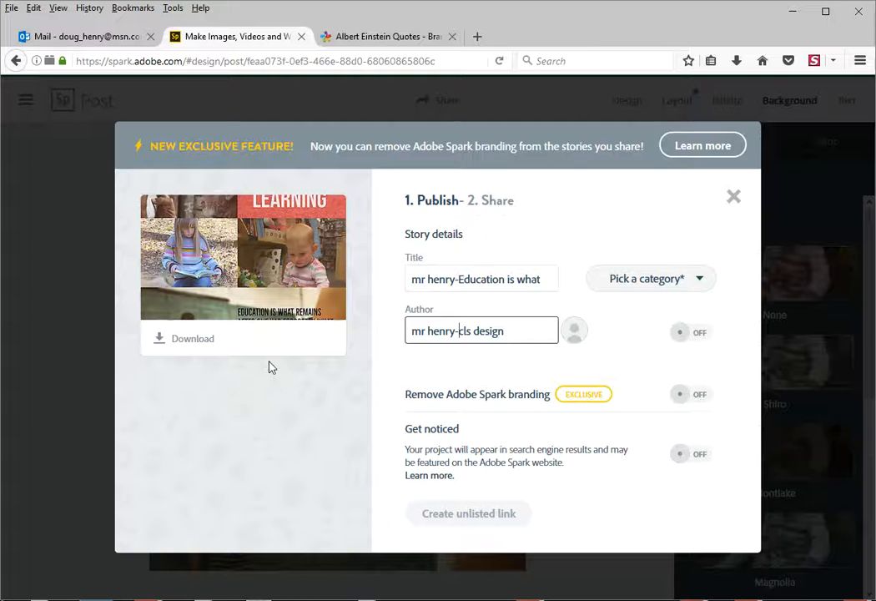
- Download the finished post, saving it as a JPG file, and check it in the browser's list of downloads
left_click(190, 342)
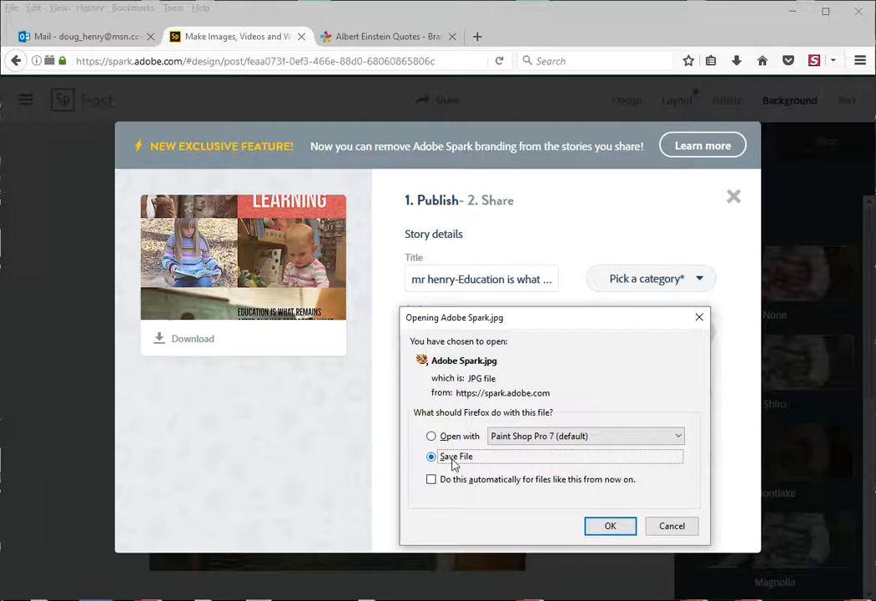
left_click(611, 526)
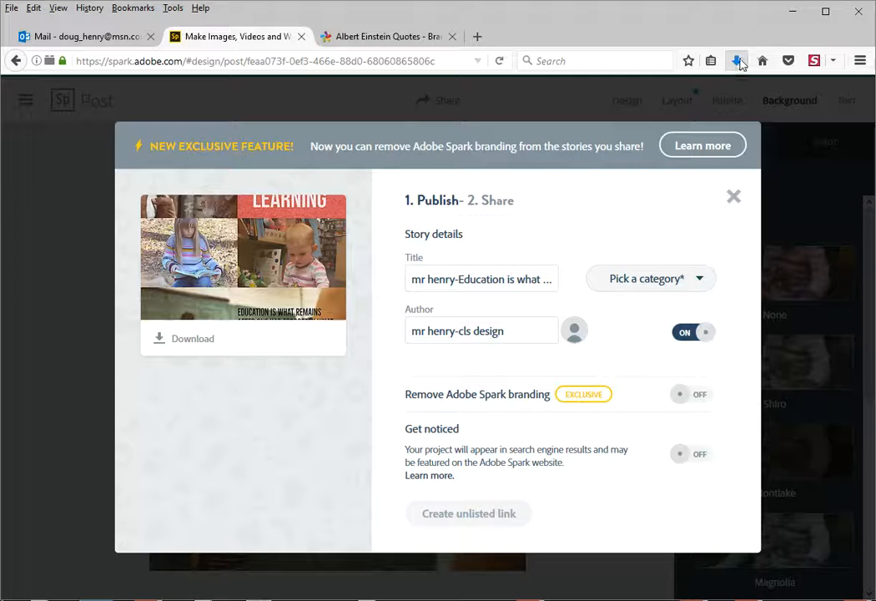
left_click(736, 61)
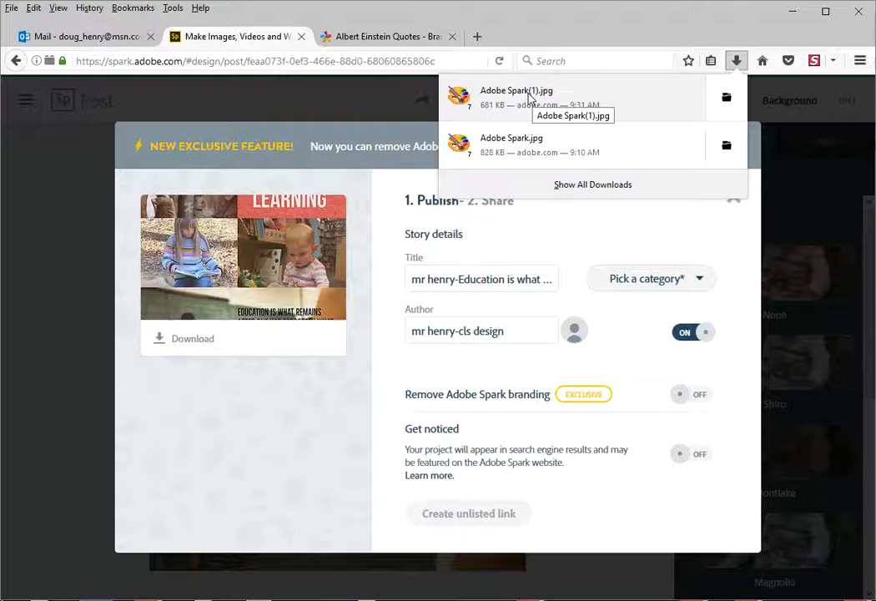
left_click(590, 24)
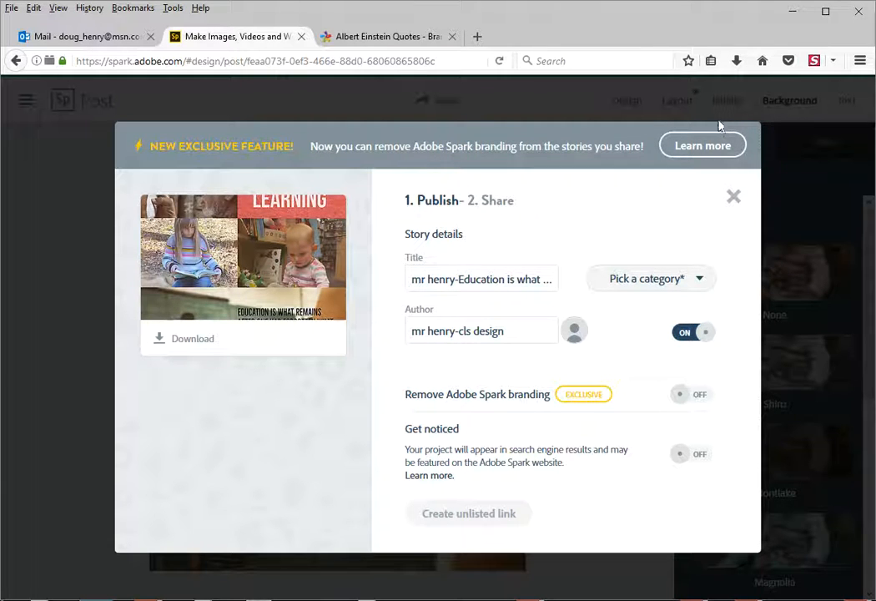